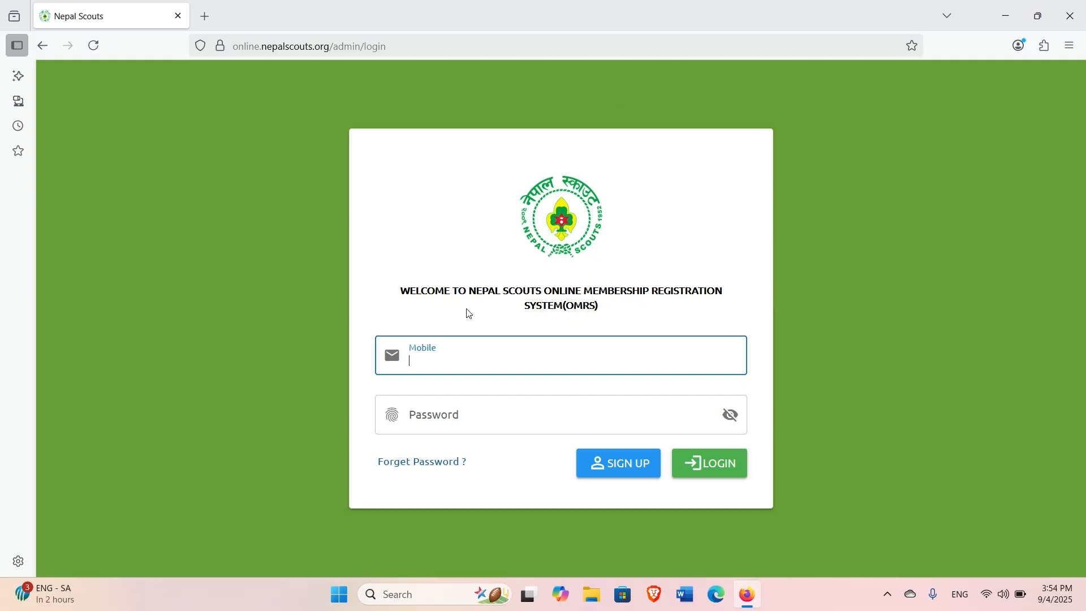
Enter the account's mobile number in the login form, clearing the browser's saved-login suggestions.
left_click(466, 360)
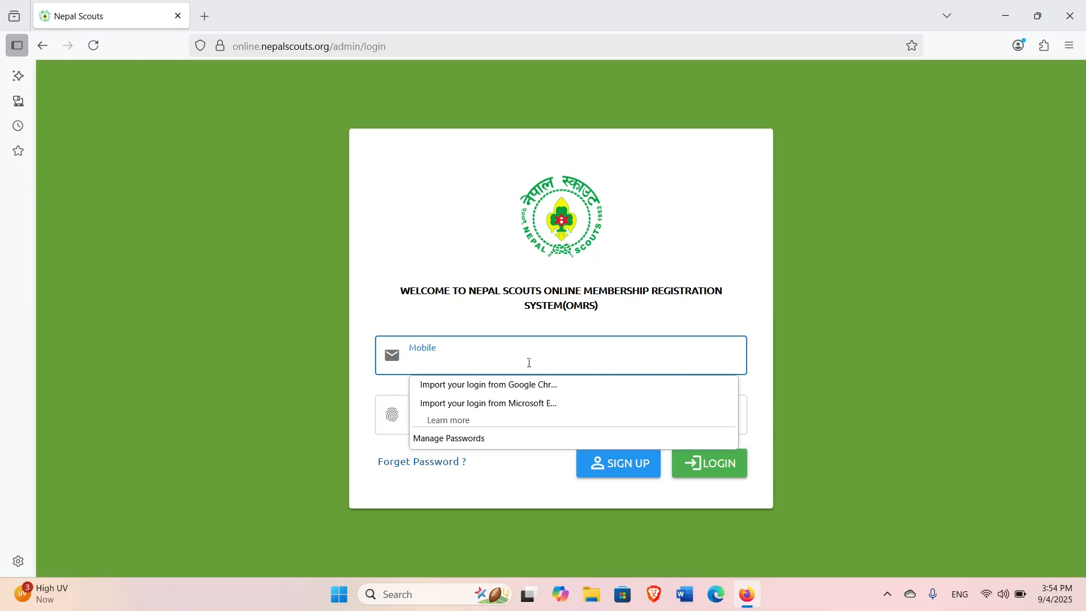
left_click(764, 400)
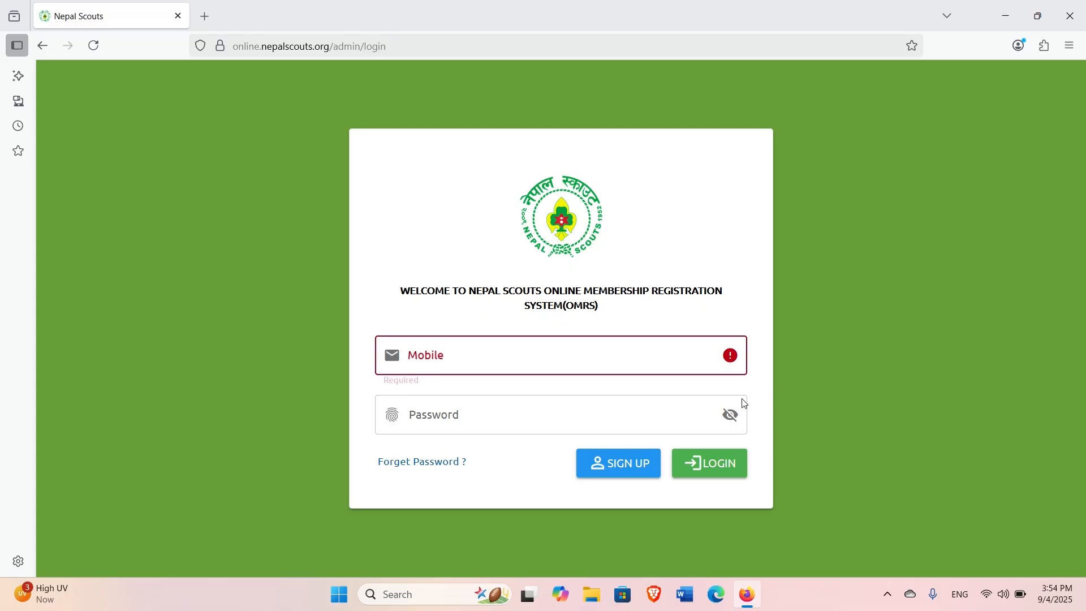
left_click(583, 402)
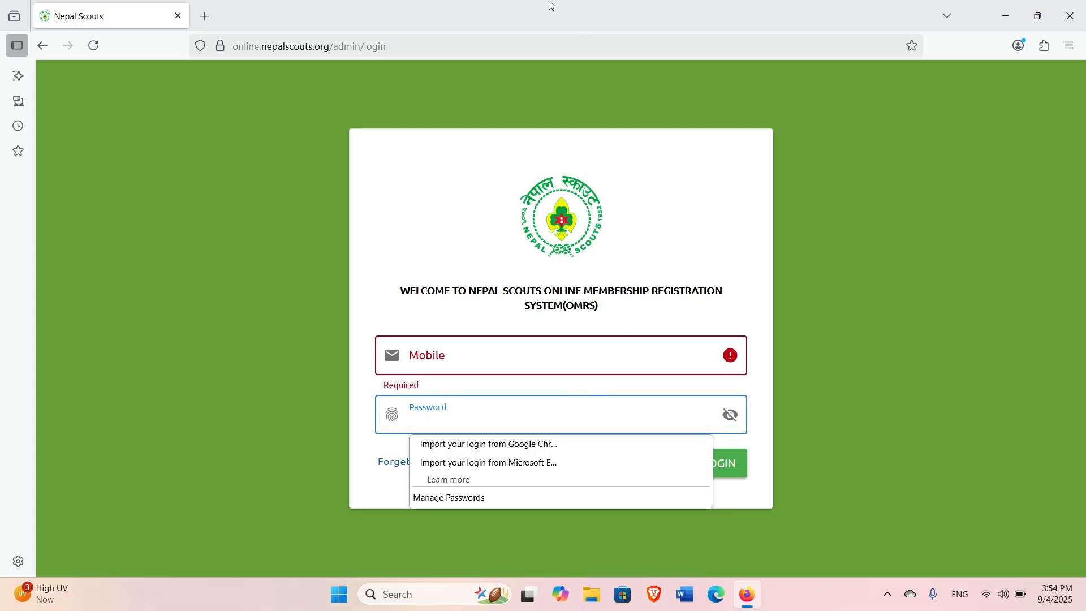
left_click(636, 18)
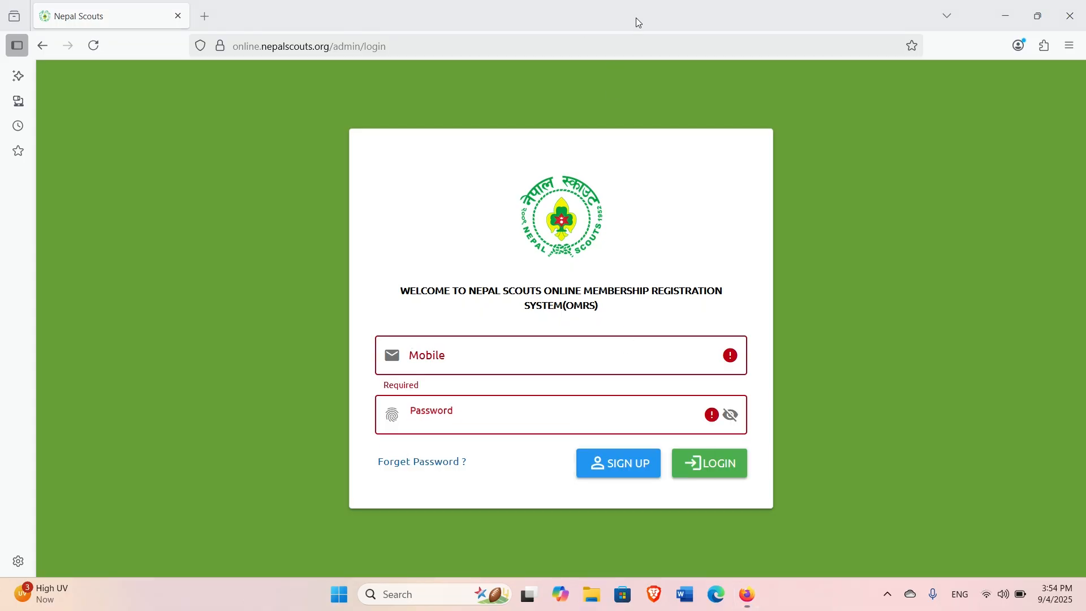
left_click(494, 360)
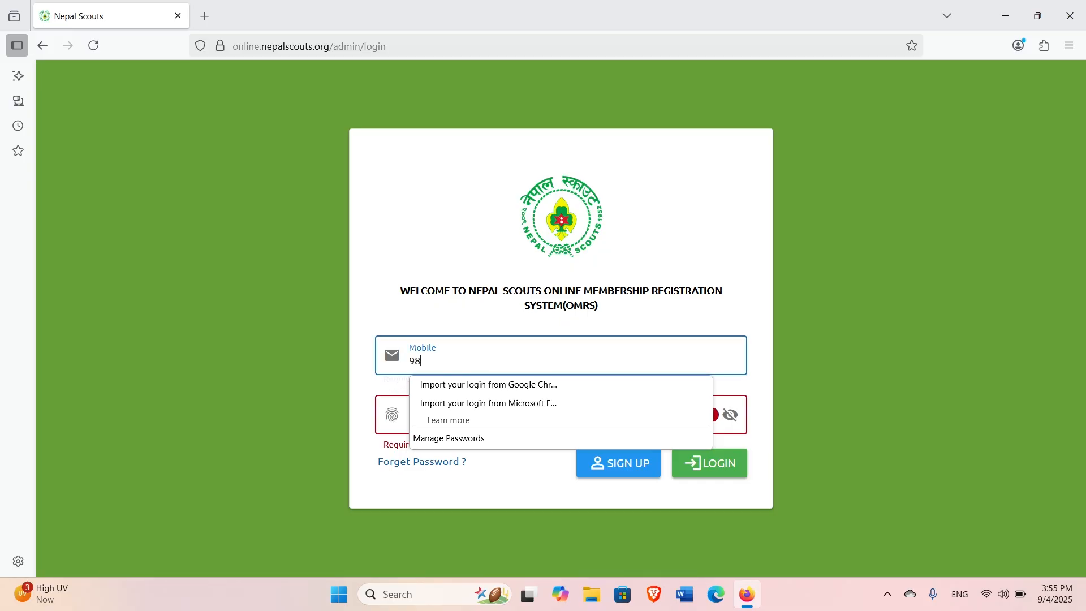
left_click(729, 288)
Type the account password and submit the login.
left_click(498, 417)
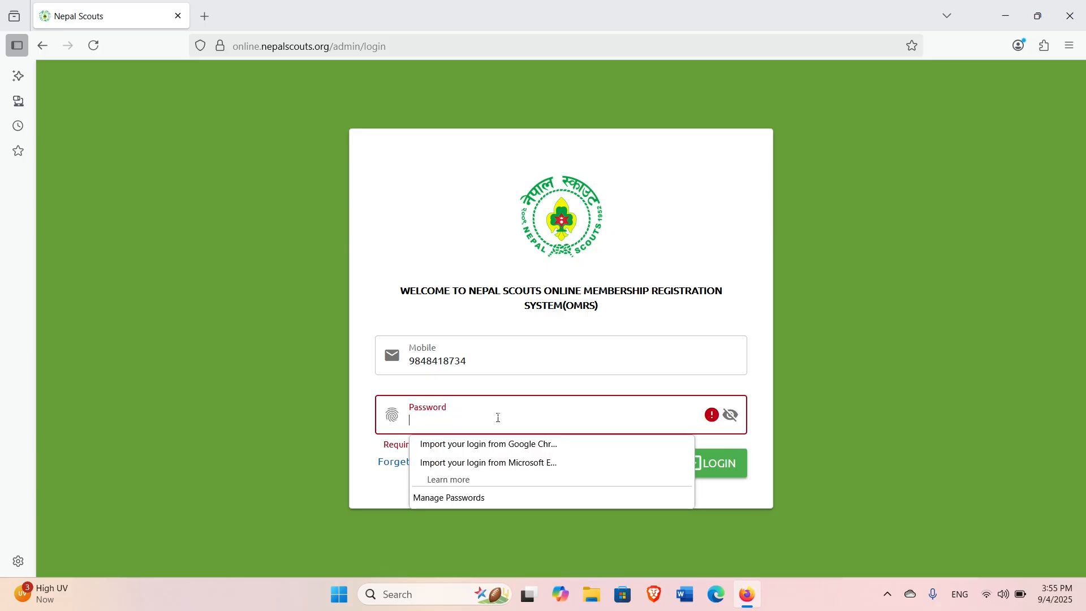
type("●●●●●●●●●●●●")
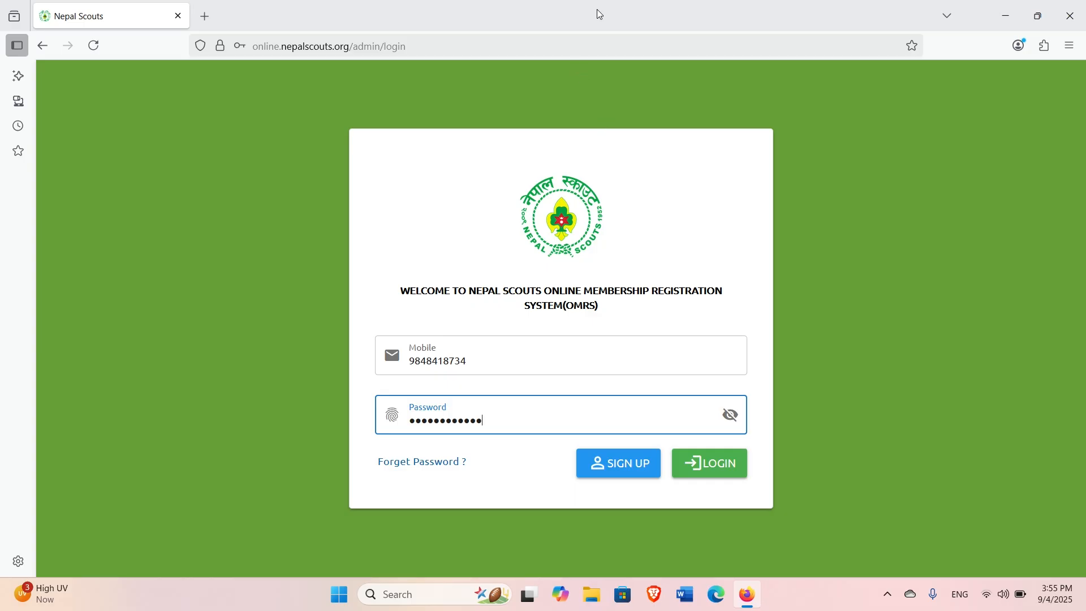
key("Return")
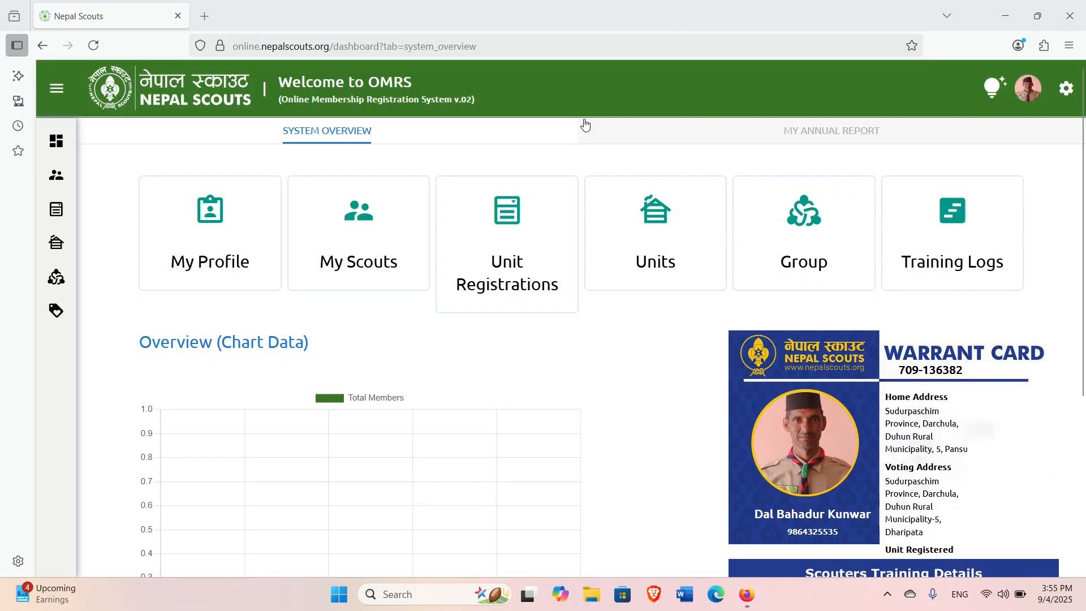
Open My Scouts from the left sidebar.
mouse_move(51, 173)
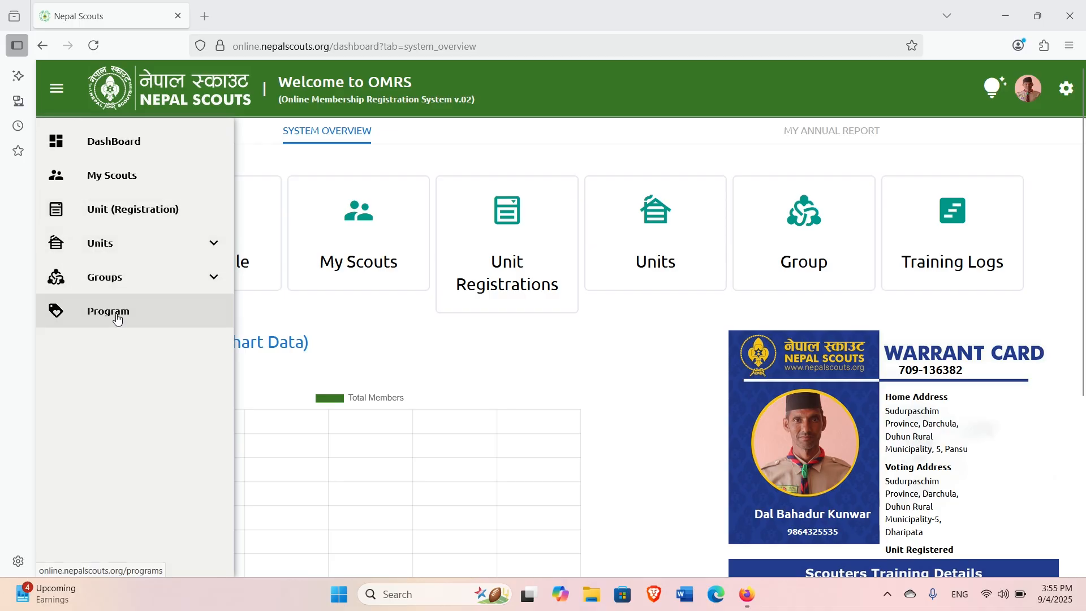
left_click(139, 178)
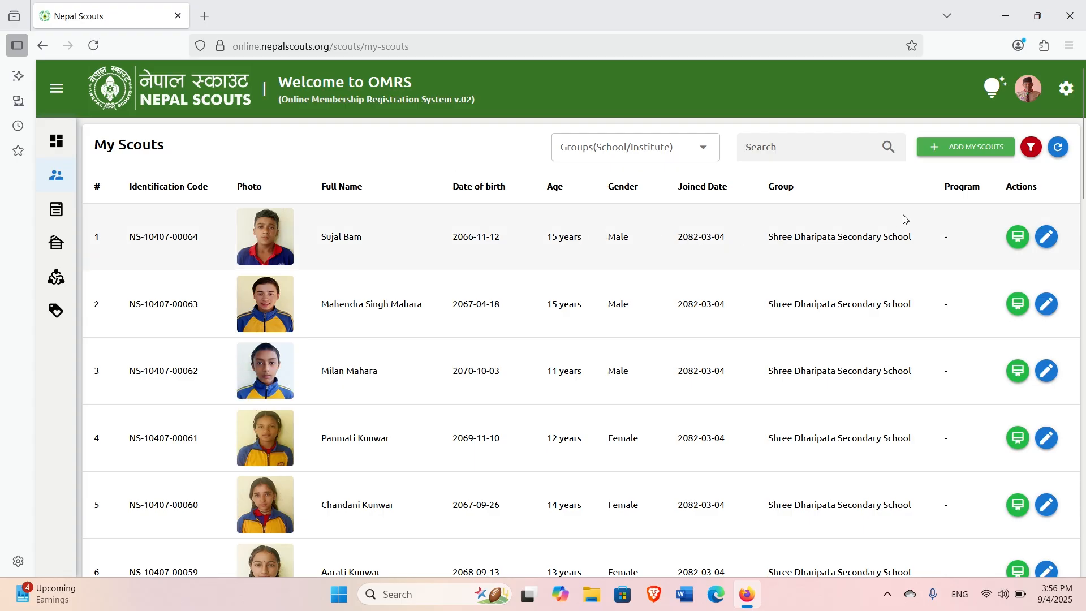
Start a new scout registration with the scout's full name and gender Male.
left_click(987, 152)
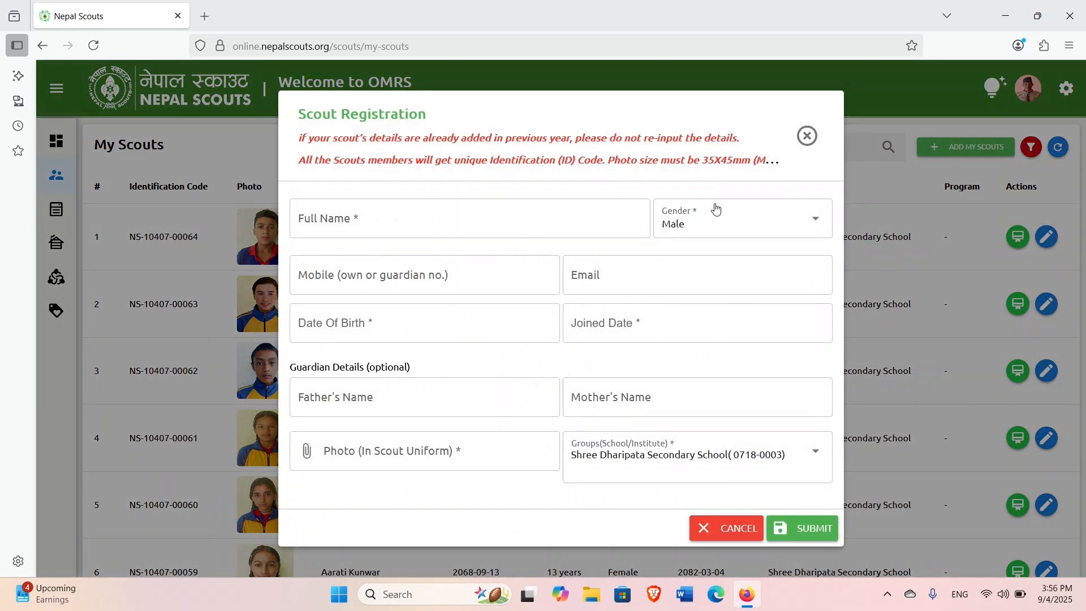
left_click(369, 226)
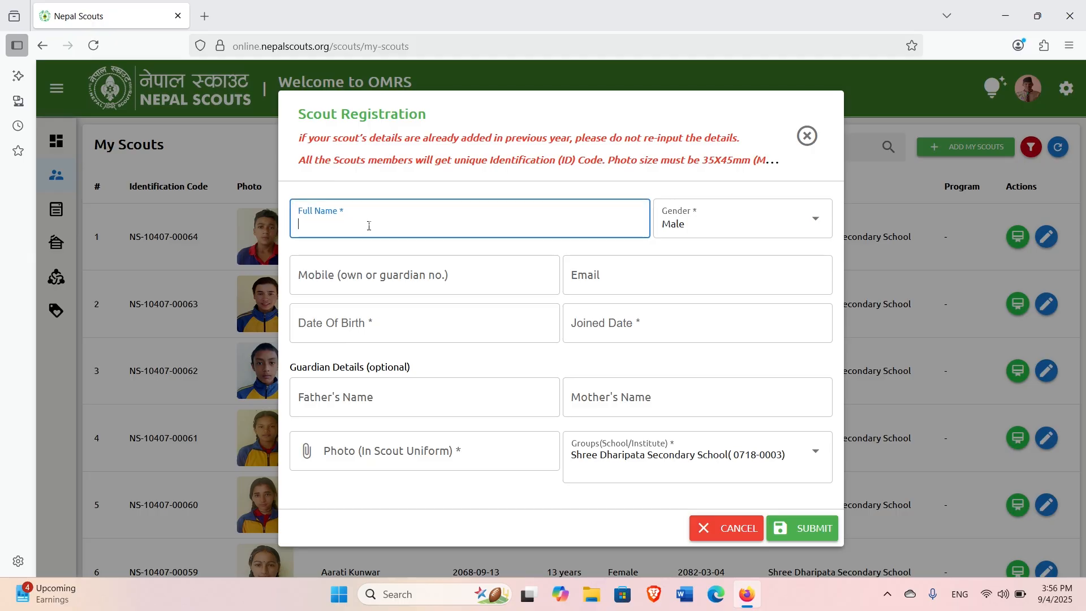
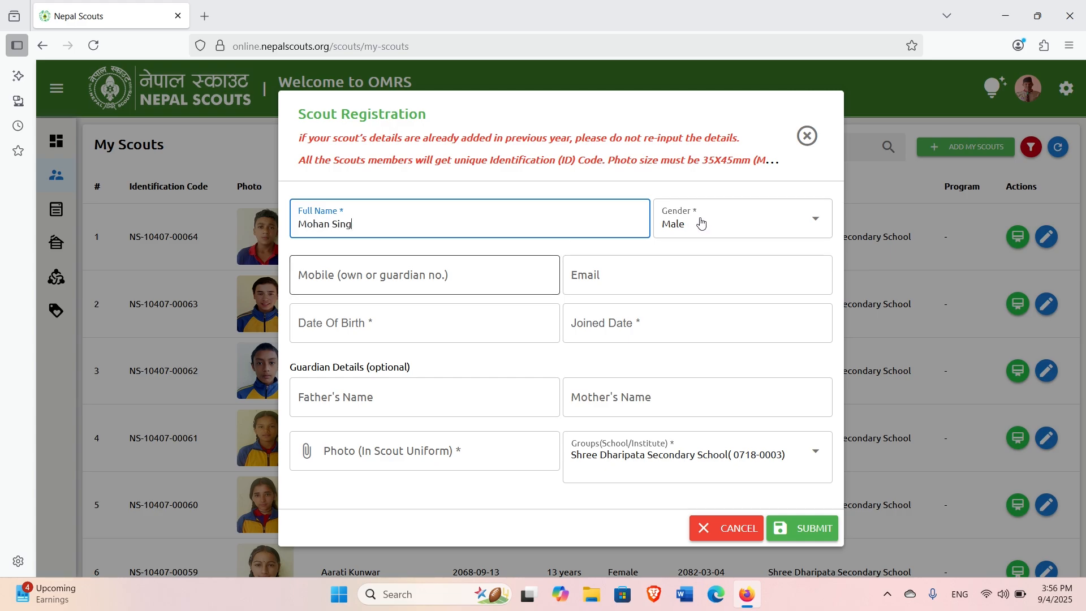
left_click(752, 225)
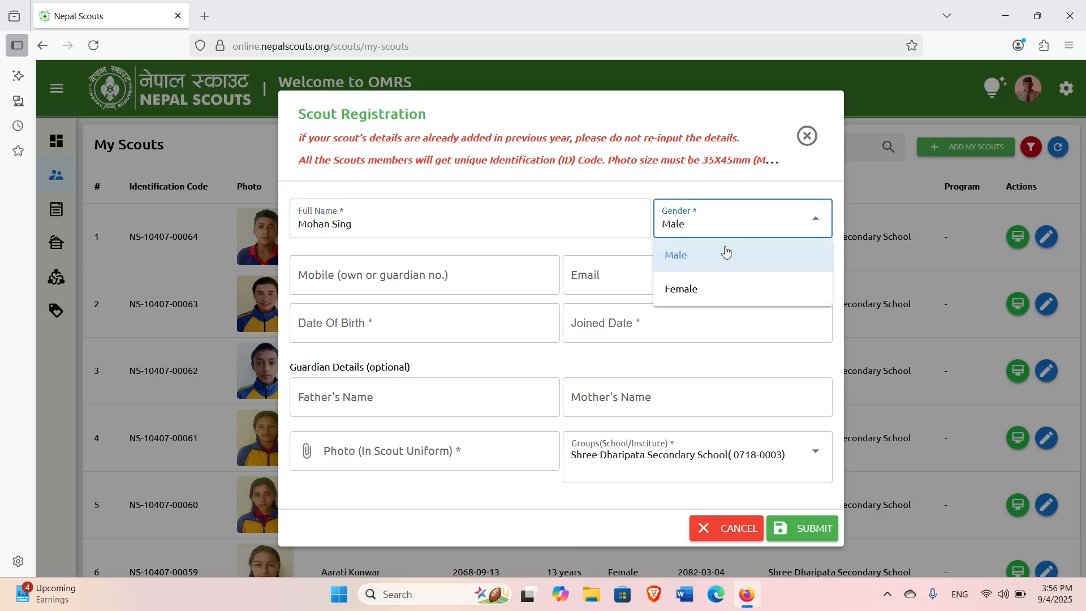
left_click(741, 224)
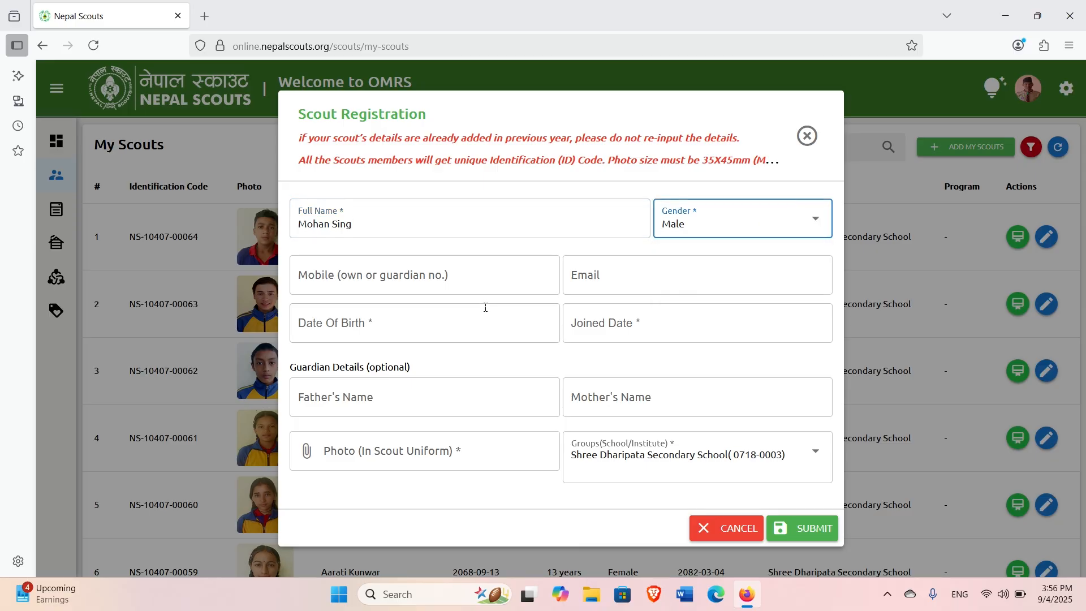
Set the date of birth to 2067-06-01 (Aswin 1st).
left_click(416, 329)
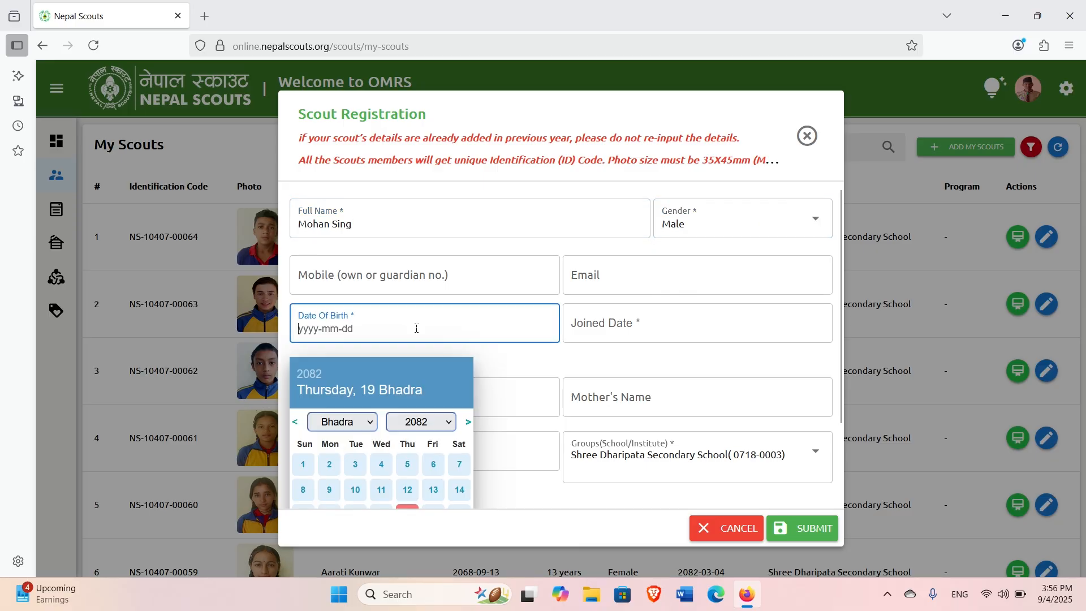
left_click(442, 425)
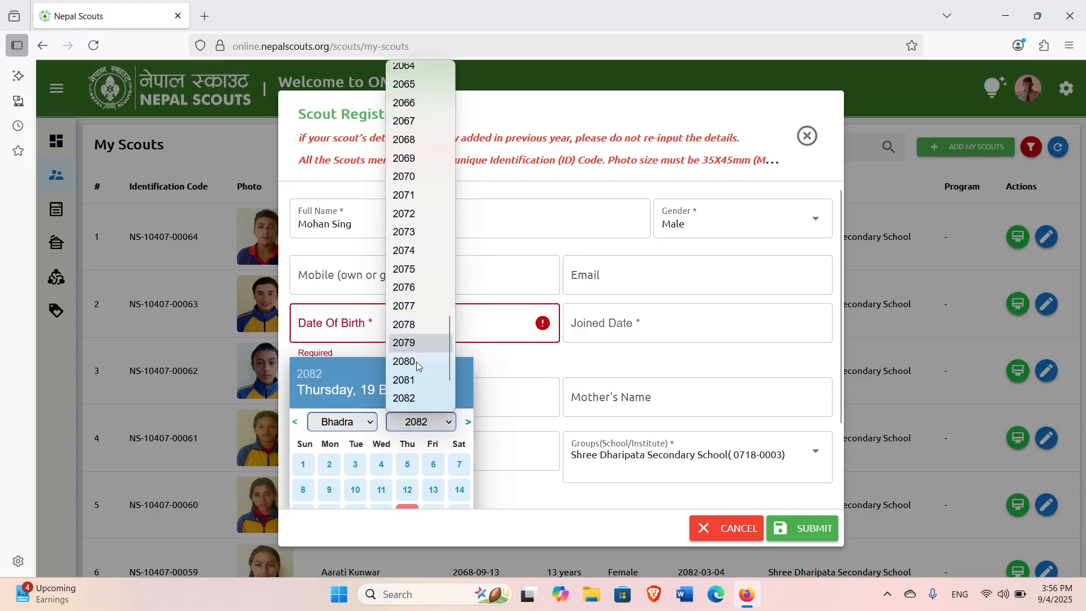
left_click(417, 120)
left_click(363, 428)
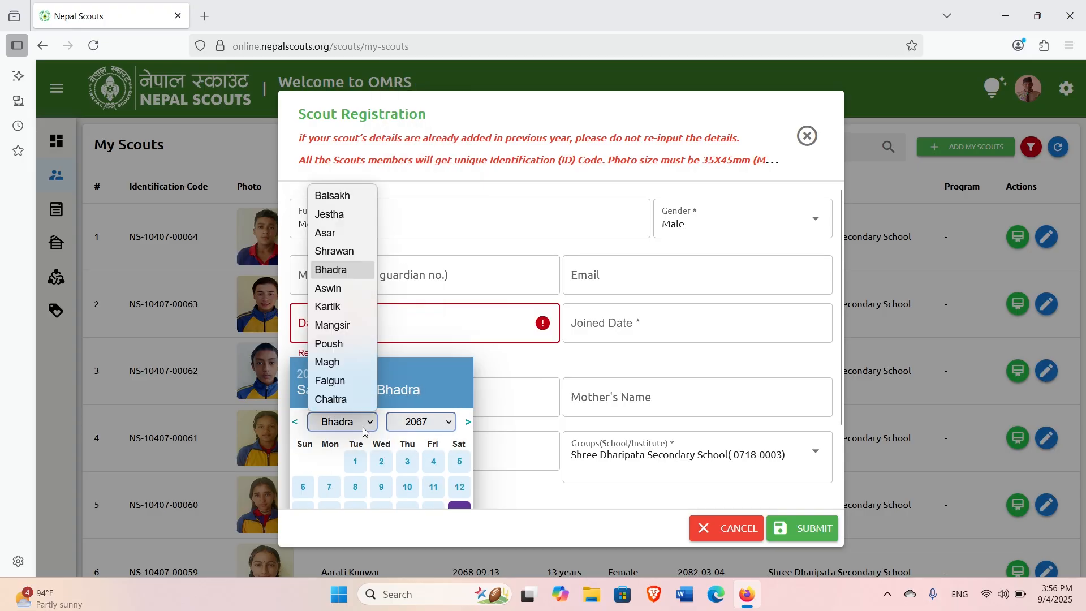
left_click(330, 288)
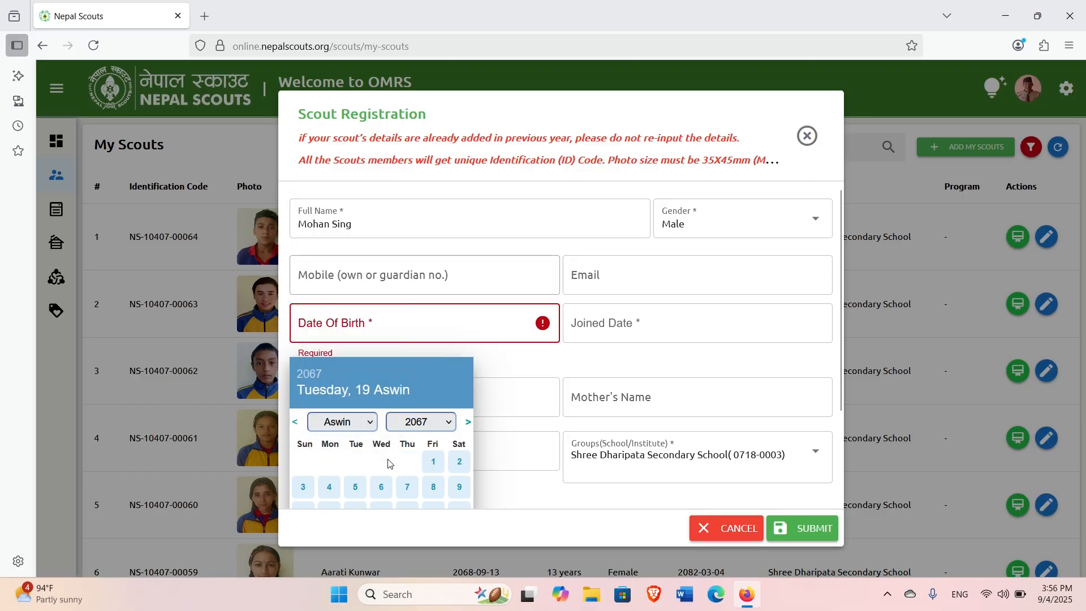
left_click(433, 461)
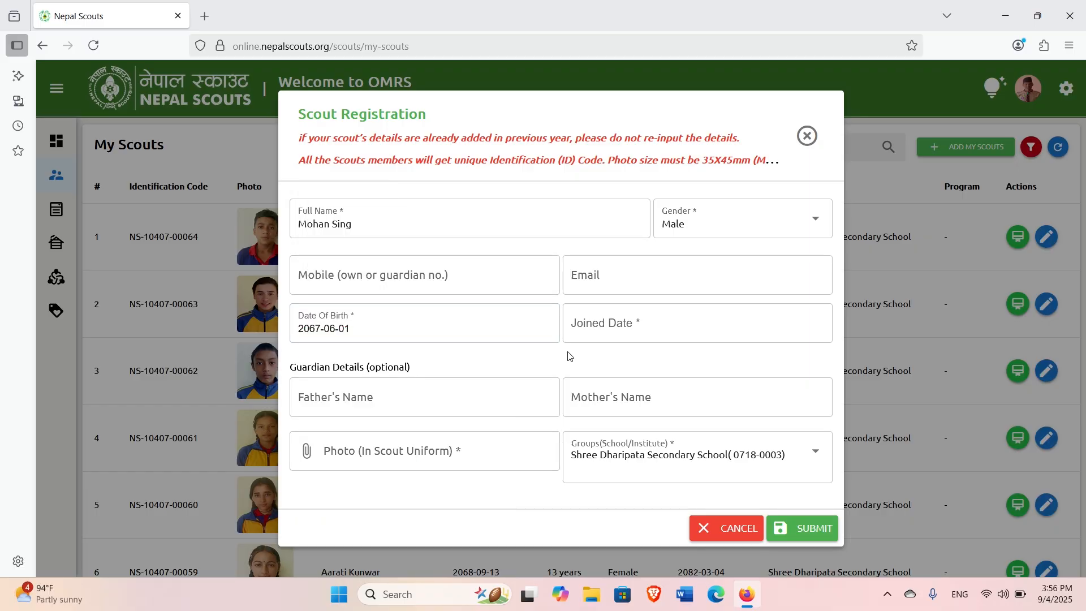
left_click(403, 325)
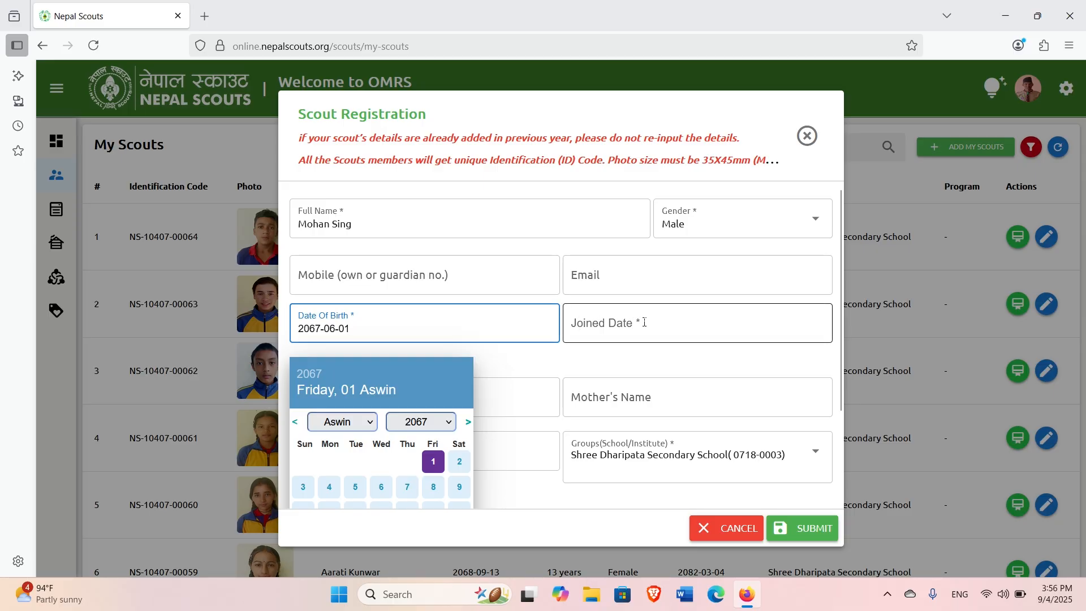
Set the joined date to 2082-02-02 (Jestha 2nd).
left_click(672, 323)
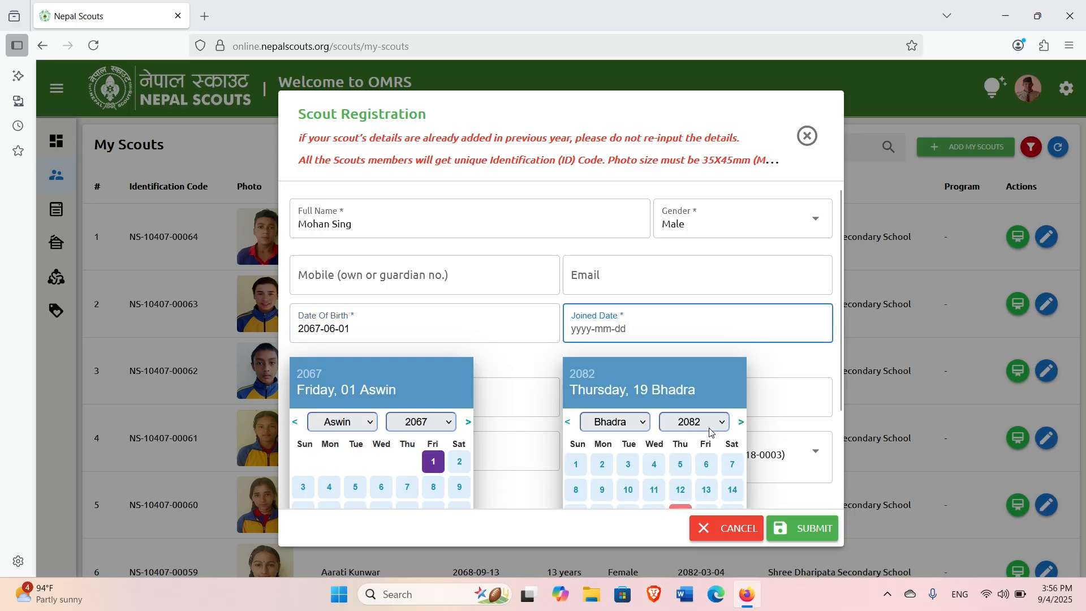
left_click(431, 465)
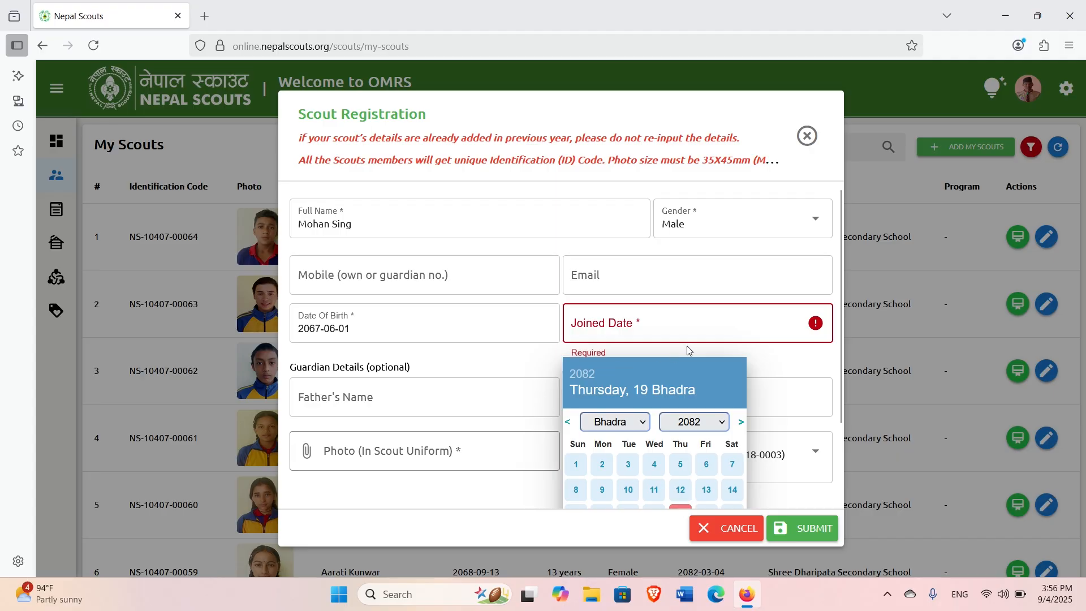
left_click(707, 431)
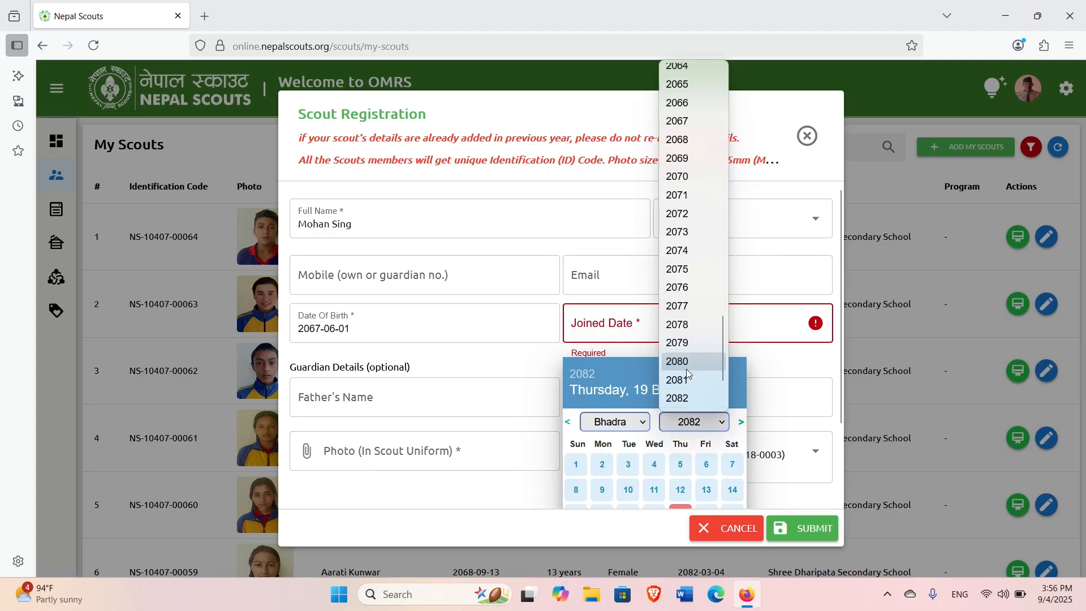
left_click(687, 406)
left_click(626, 426)
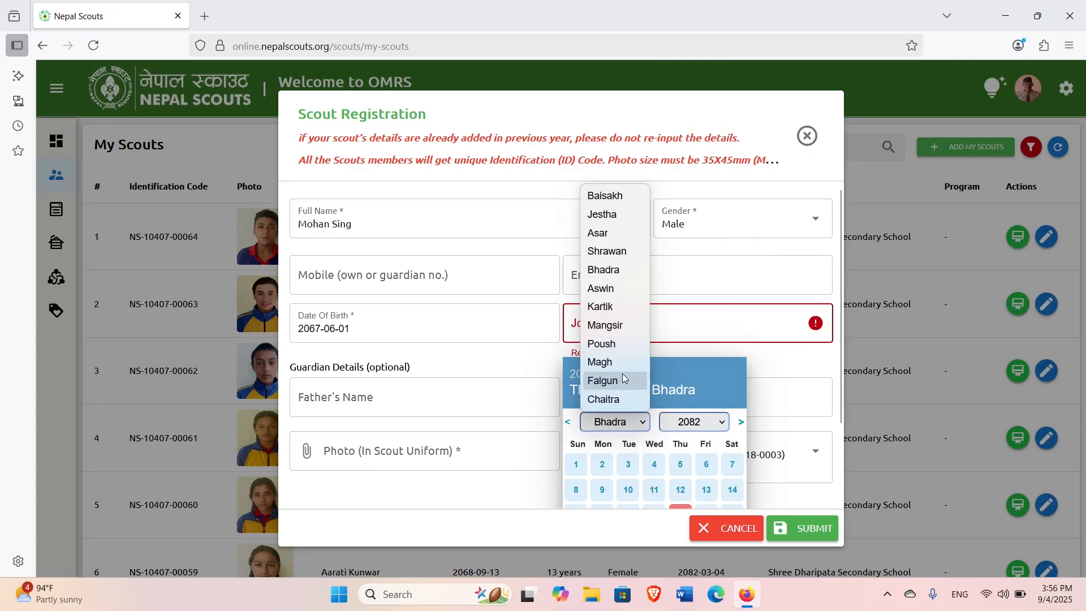
left_click(607, 215)
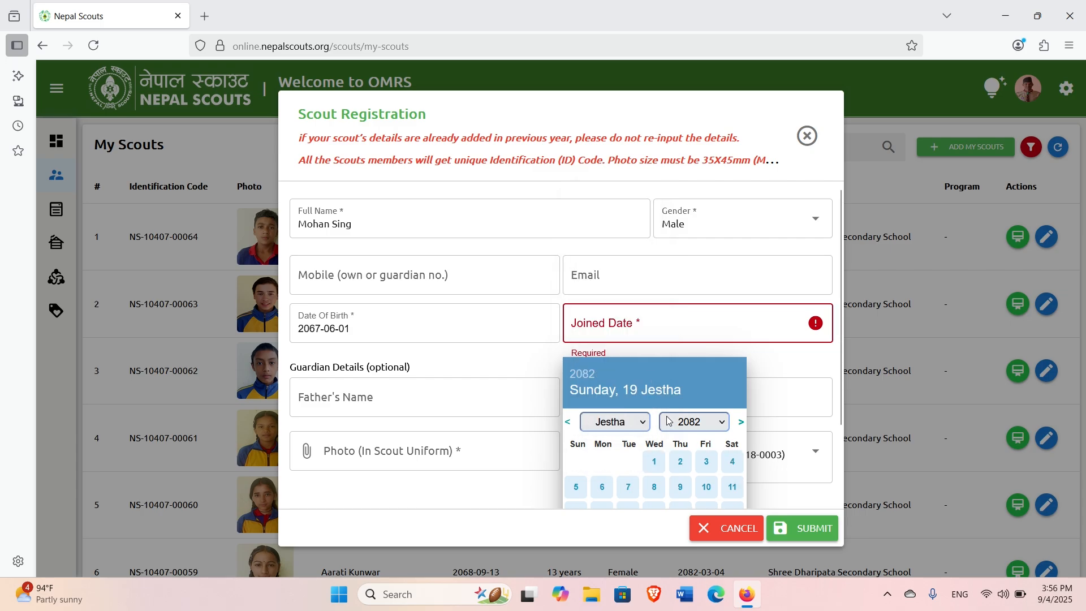
left_click(682, 470)
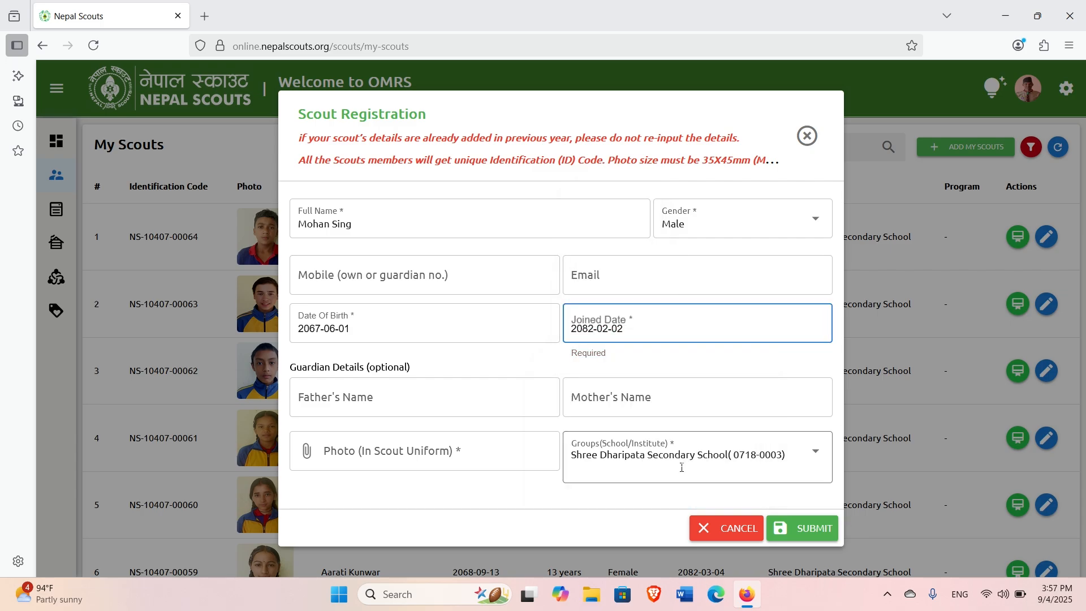
left_click(423, 461)
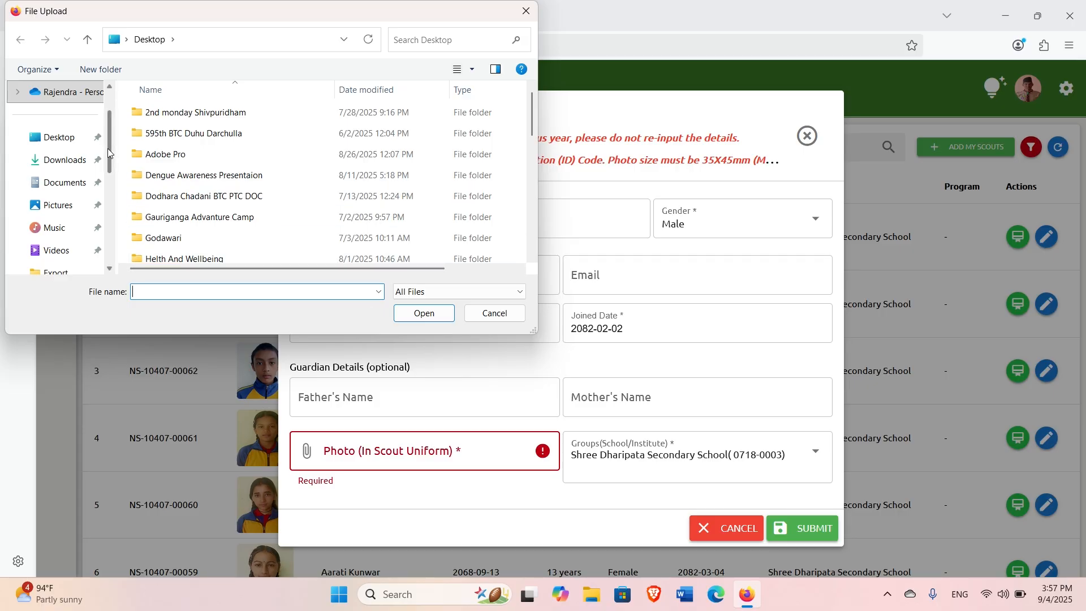
Attach photo 2 from the Unit Registration part 3 folder, then close the form unsubmitted.
left_click(78, 164)
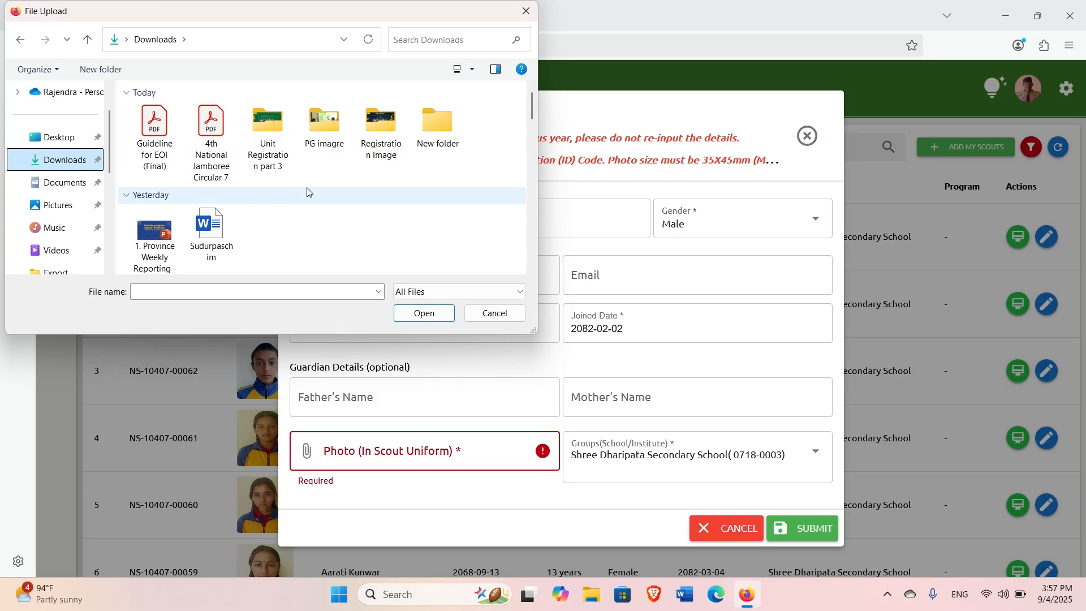
left_click(324, 135)
left_click(269, 150)
double_click(268, 150)
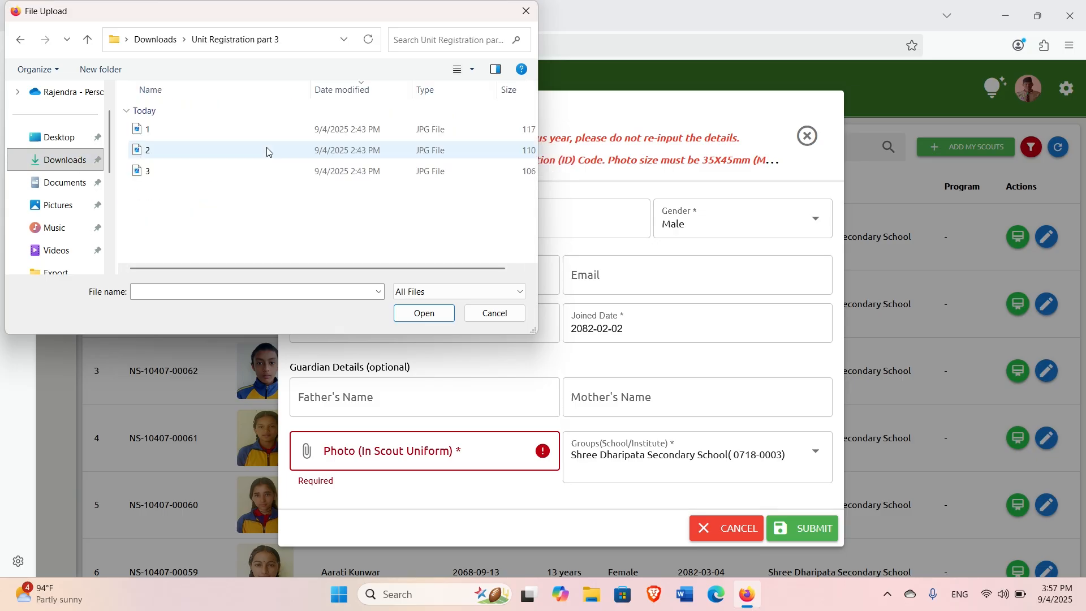
left_click(208, 159)
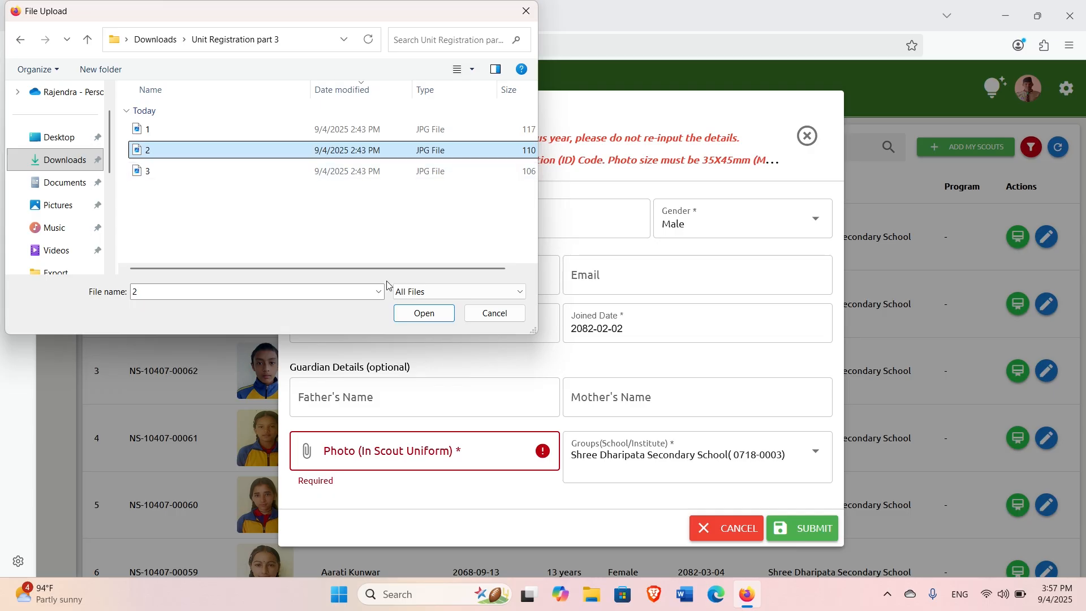
left_click(422, 315)
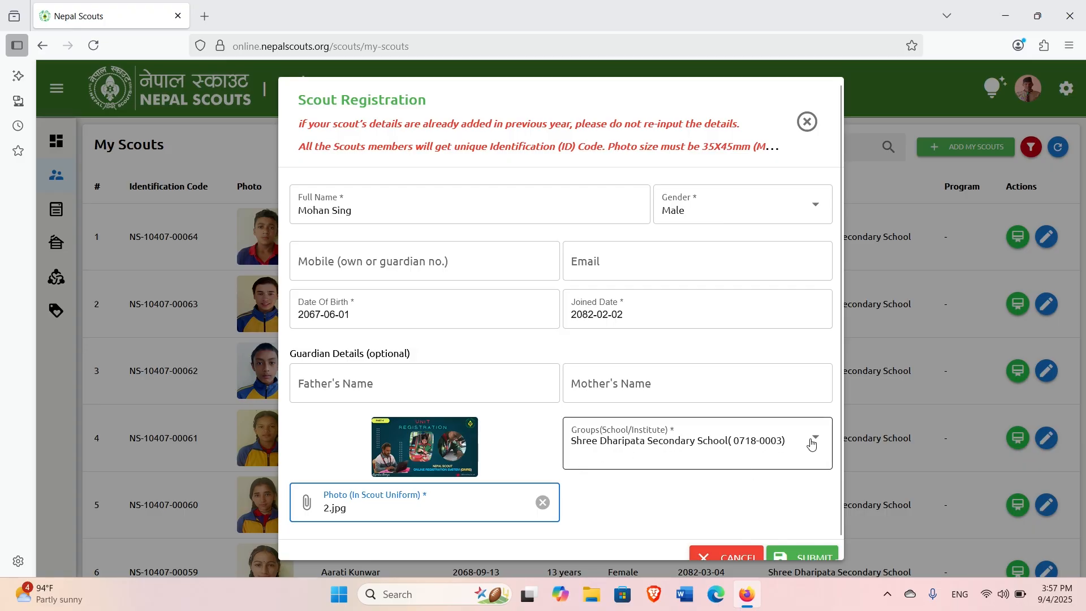
left_click(807, 121)
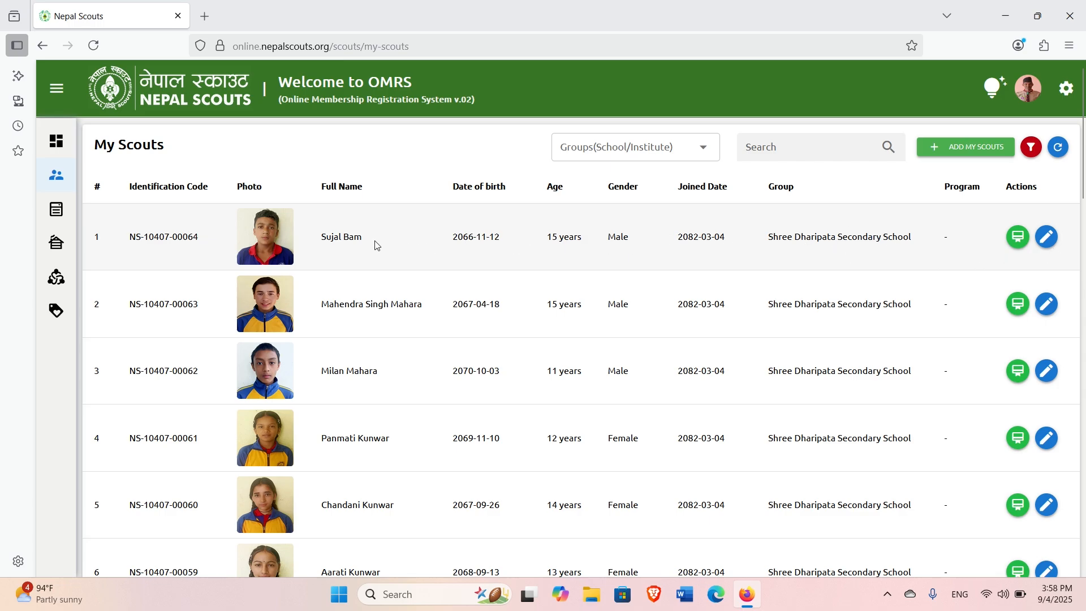
left_click(1047, 237)
left_click(388, 213)
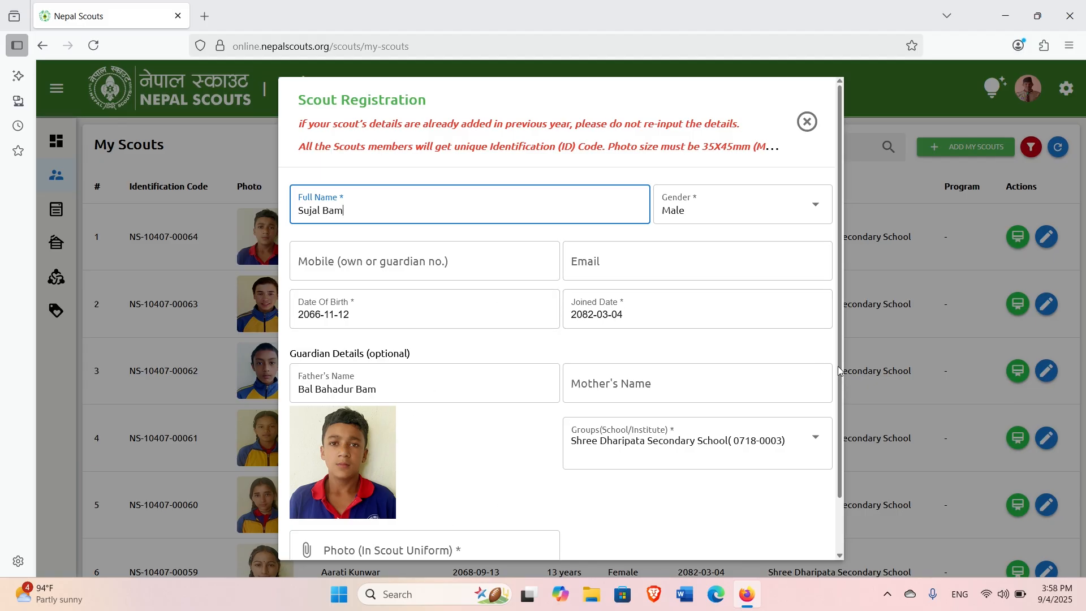
left_click_drag(839, 365, 844, 456)
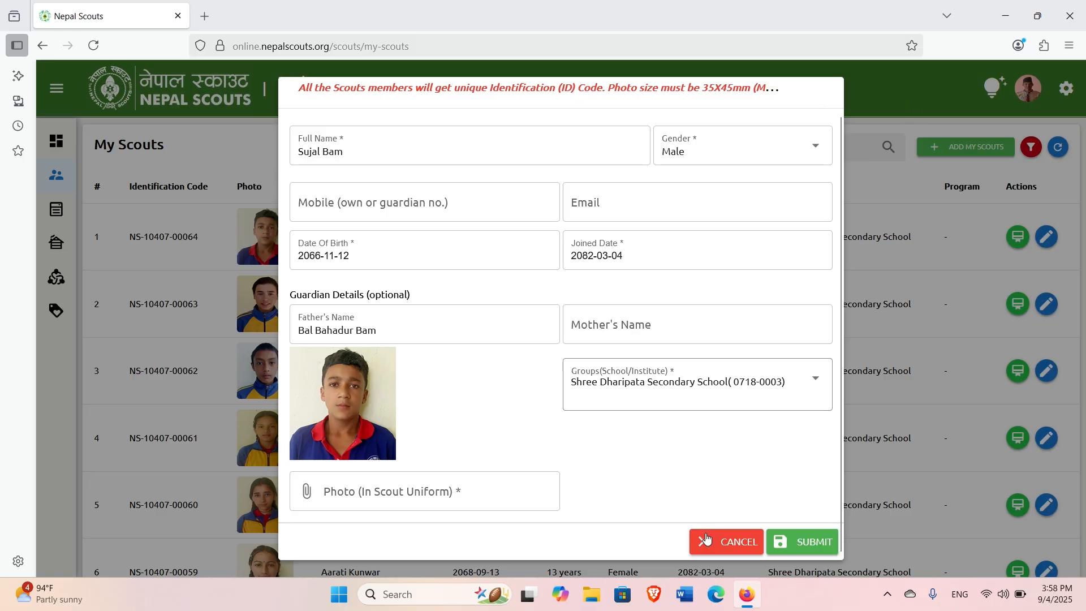
left_click(729, 544)
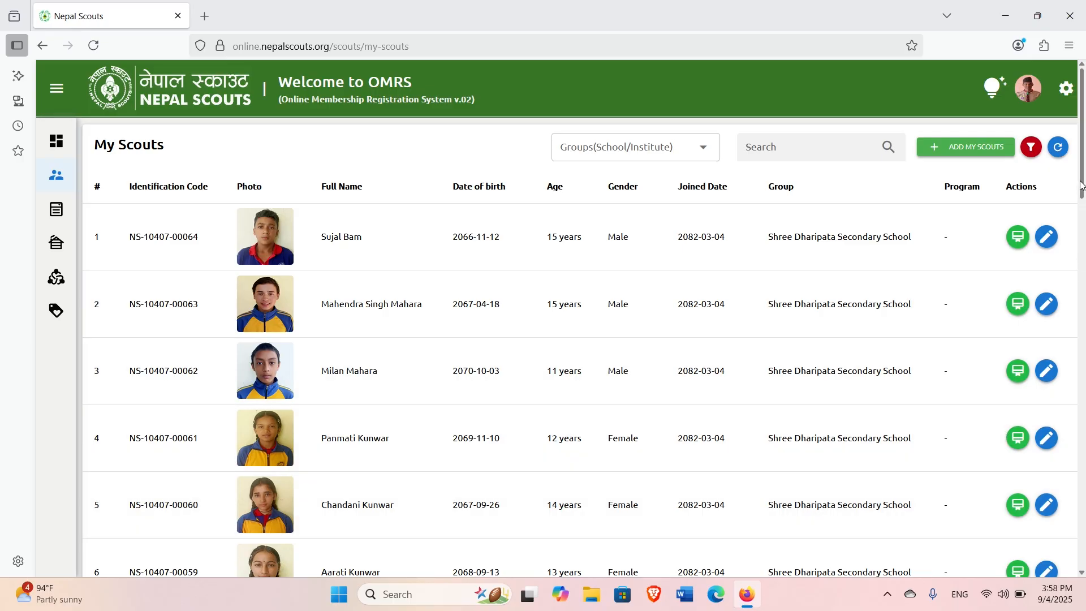
left_click_drag(1083, 180, 1083, 147)
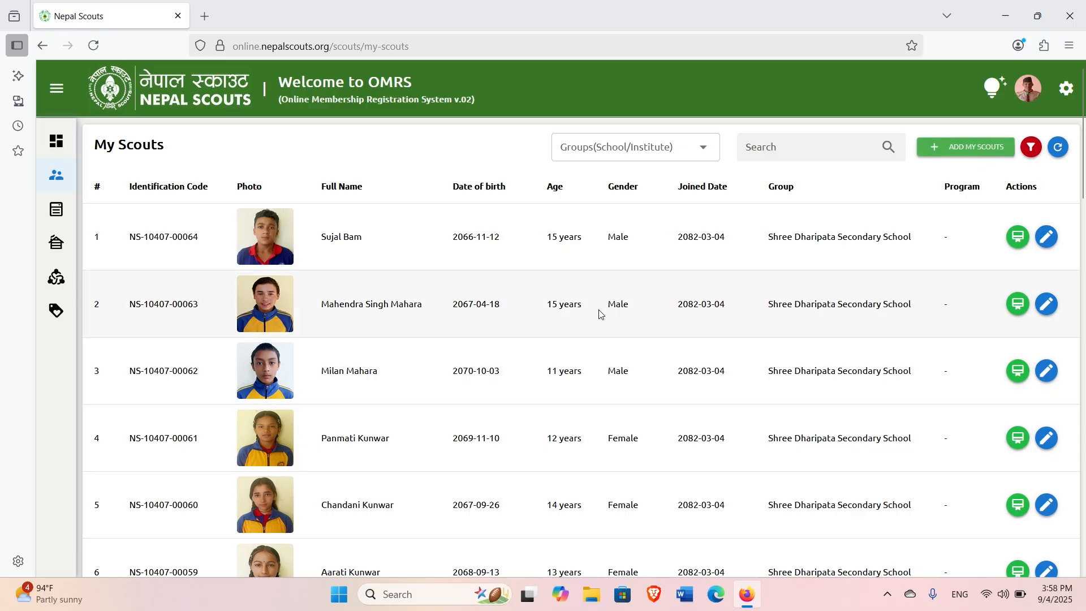
left_click_drag(1085, 169, 1084, 552)
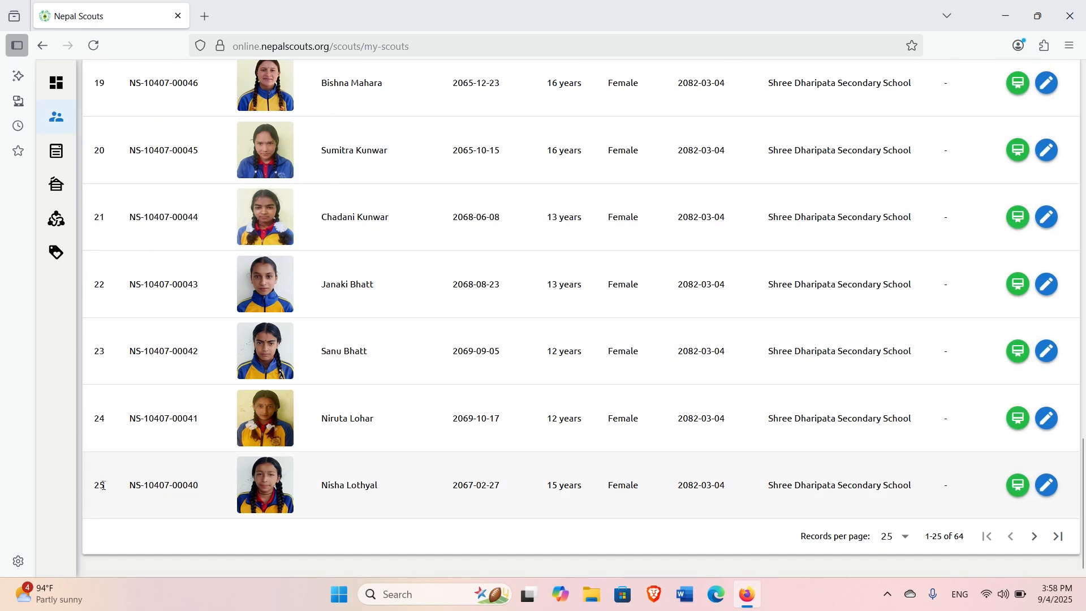
left_click(1034, 537)
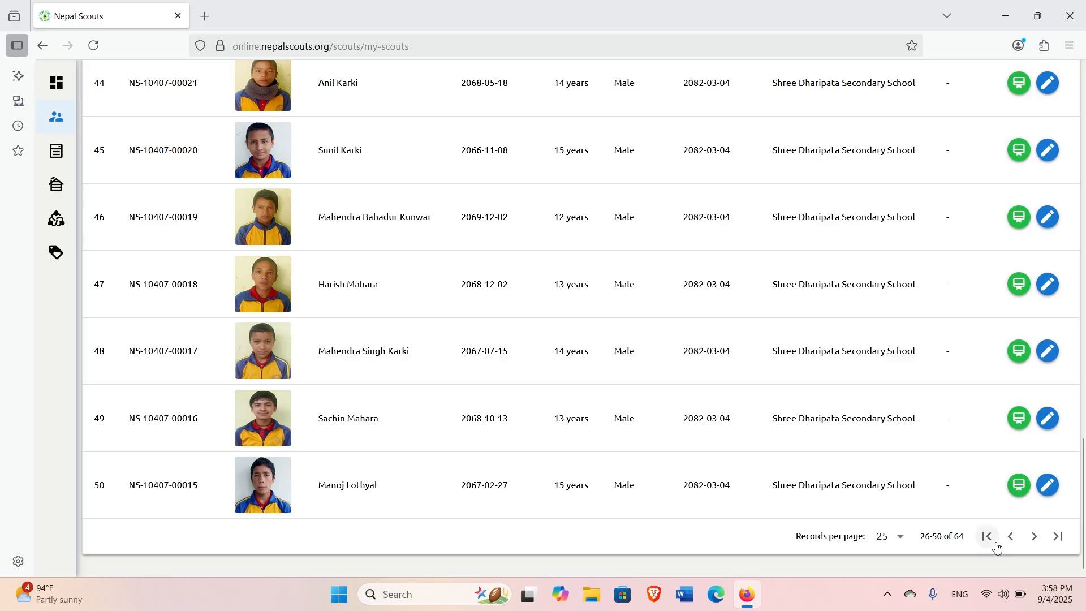
left_click(1035, 541)
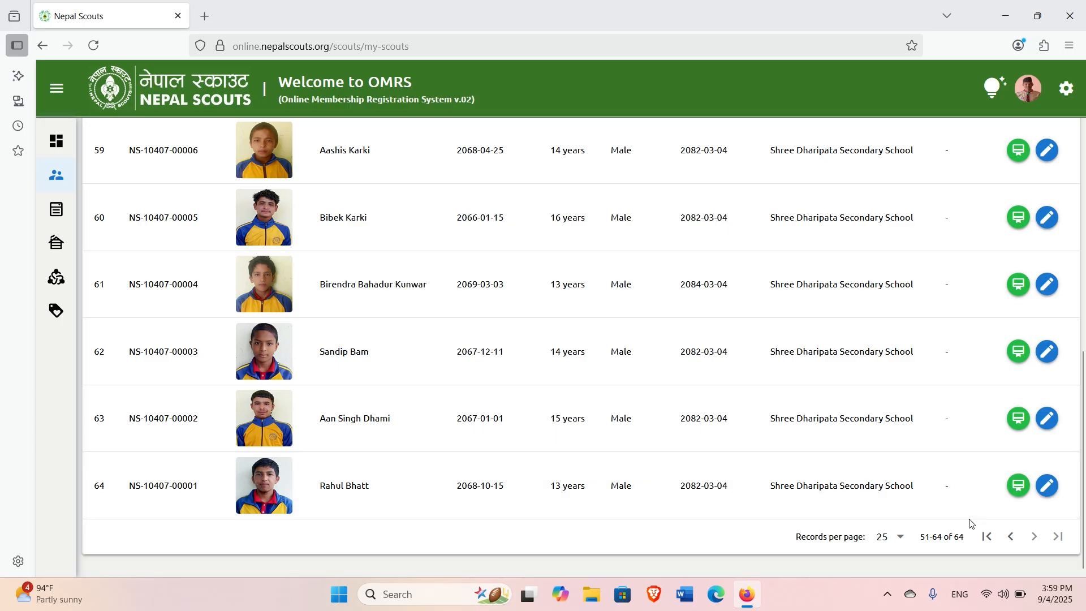
left_click(1010, 539)
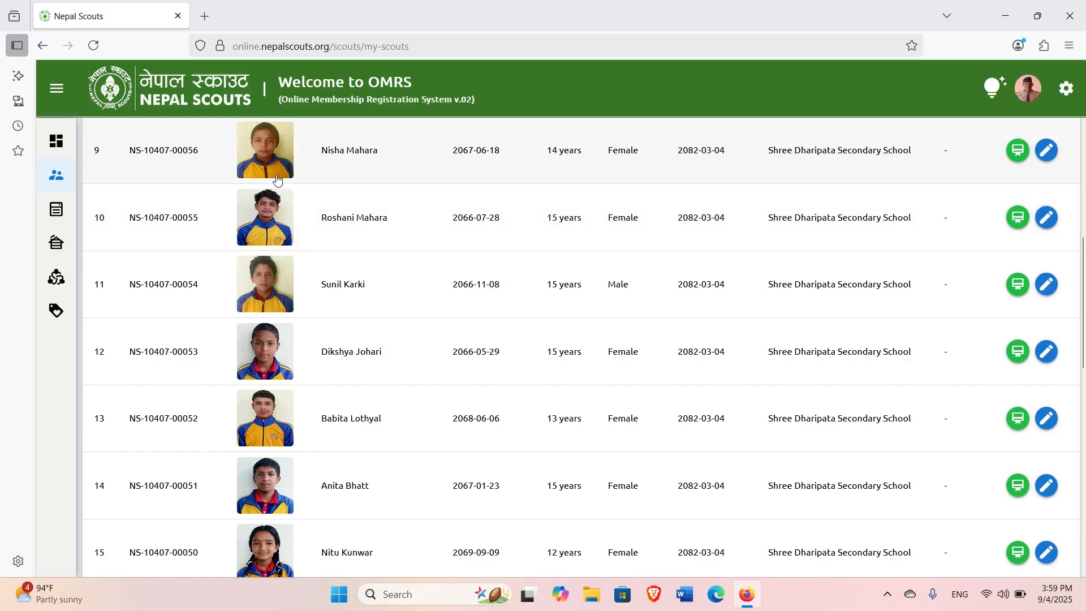
mouse_move(137, 175)
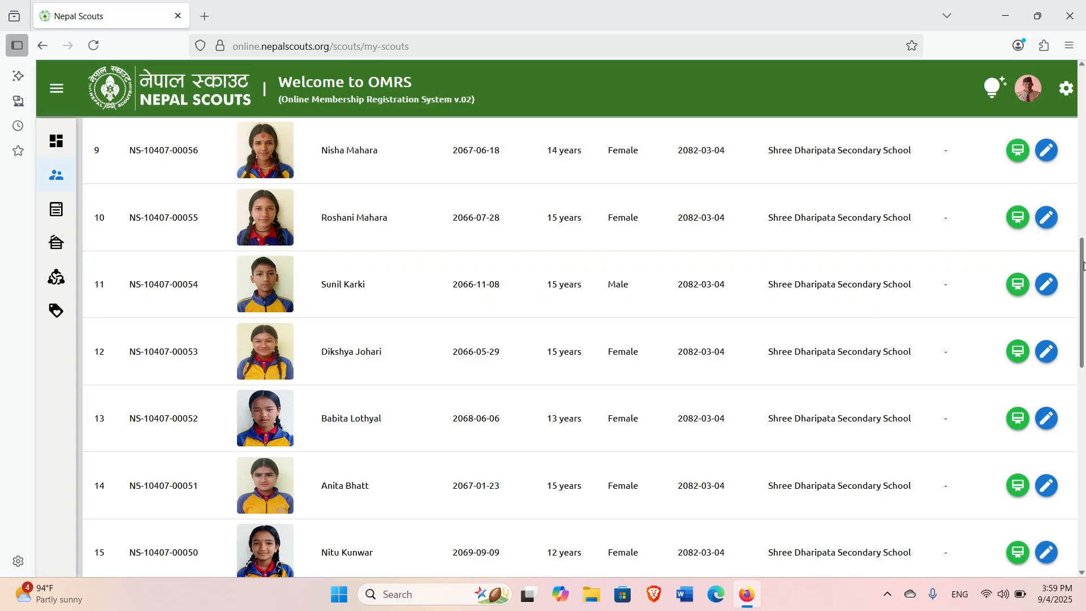
scroll(1084, 266, "up", 10)
mouse_move(51, 211)
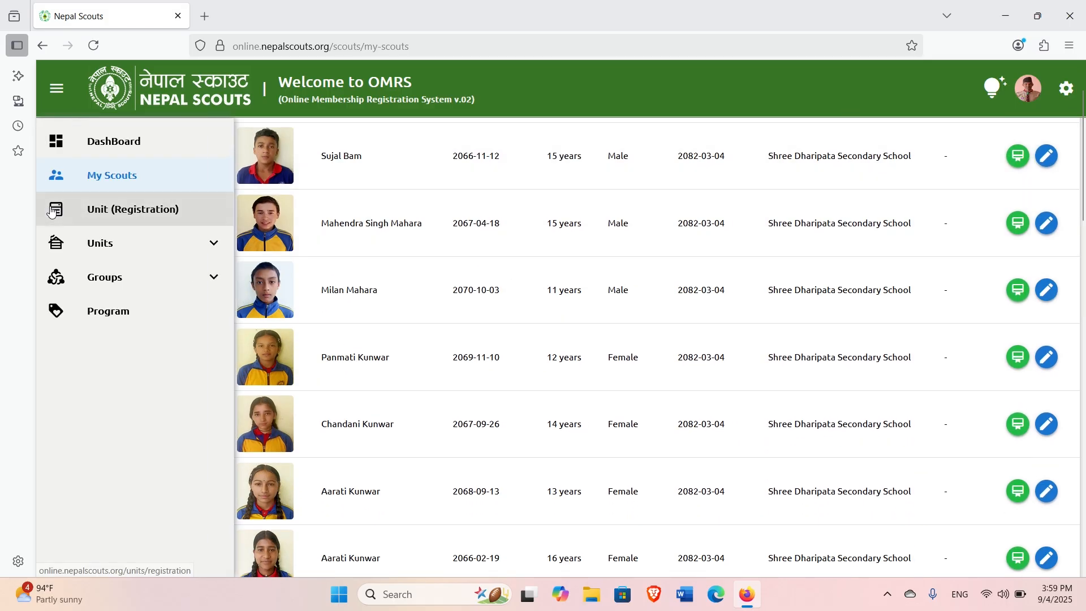
left_click(174, 212)
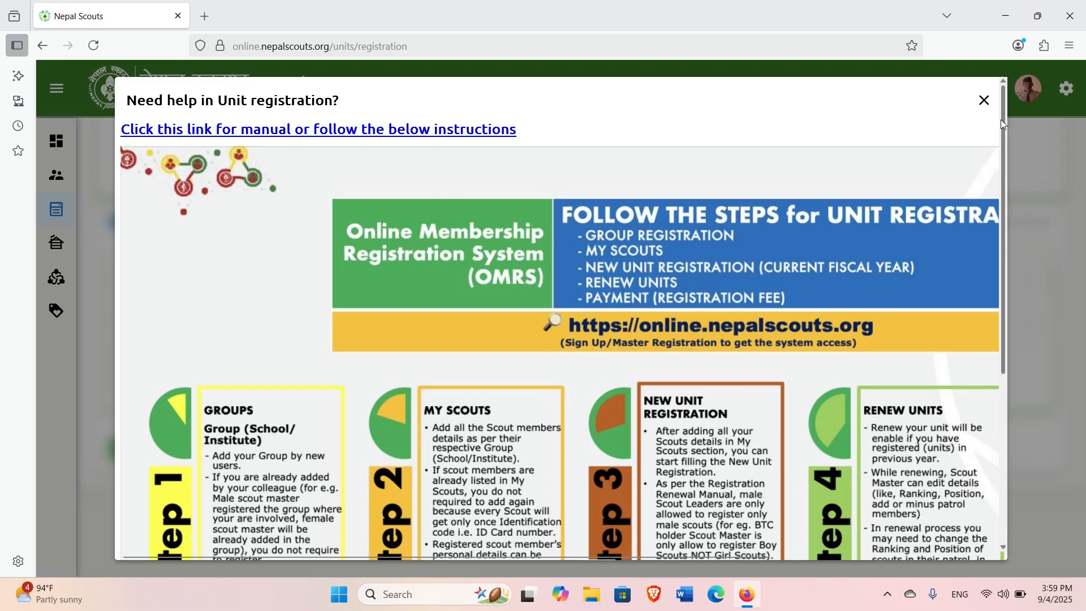
Close the registration help and choose Shree Dharipata Secondary School as the group.
left_click(984, 100)
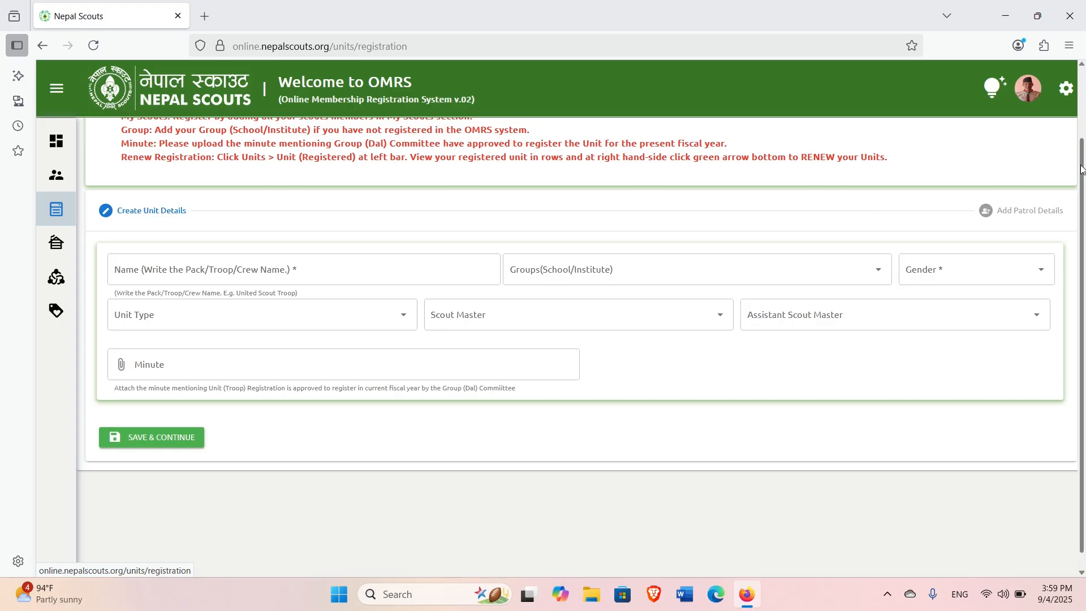
scroll(1082, 168, "up", 3)
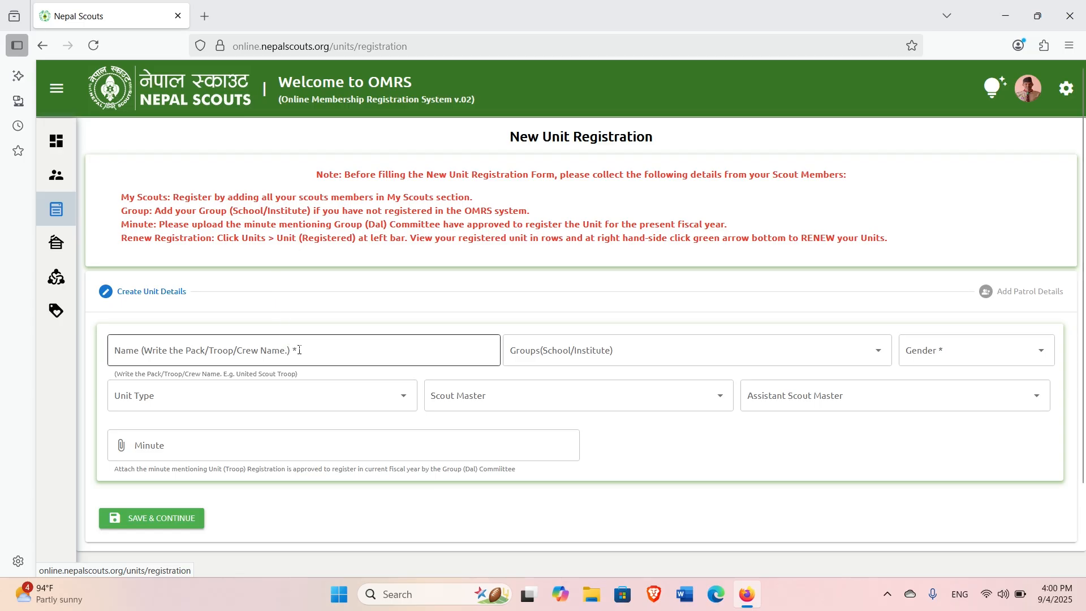
left_click(687, 347)
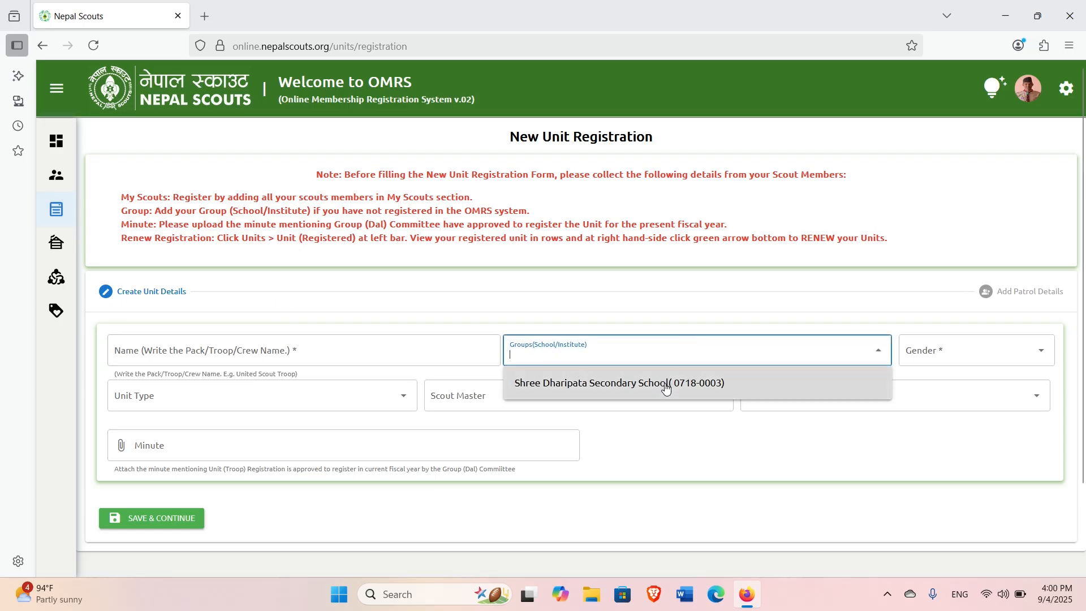
left_click(667, 385)
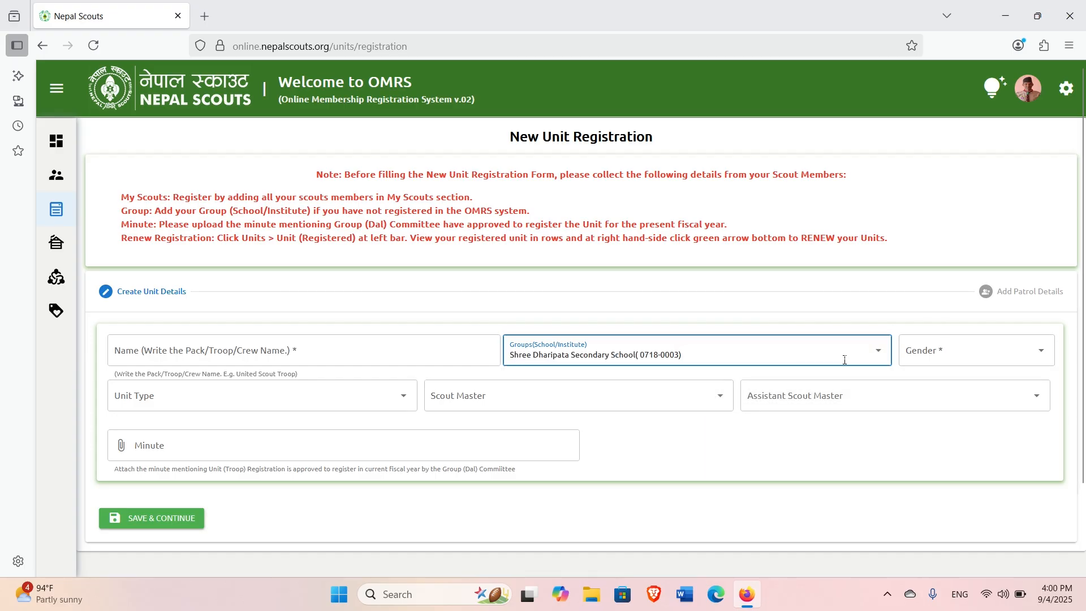
Set the unit gender to Male and name the unit Dharipata Boys Scout Troop.
left_click(982, 354)
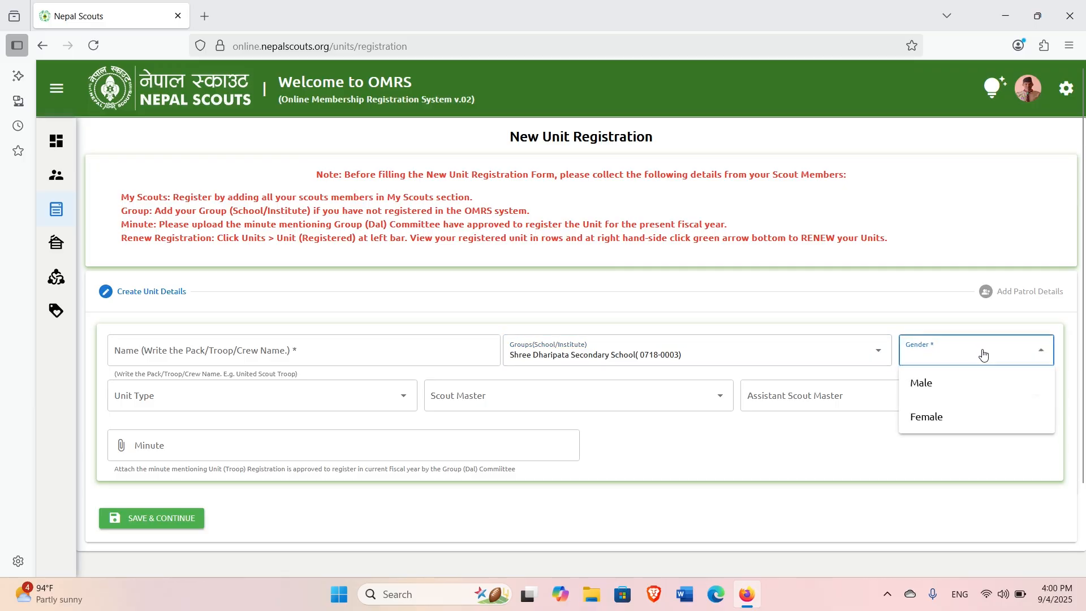
left_click(950, 423)
left_click(980, 359)
left_click(925, 381)
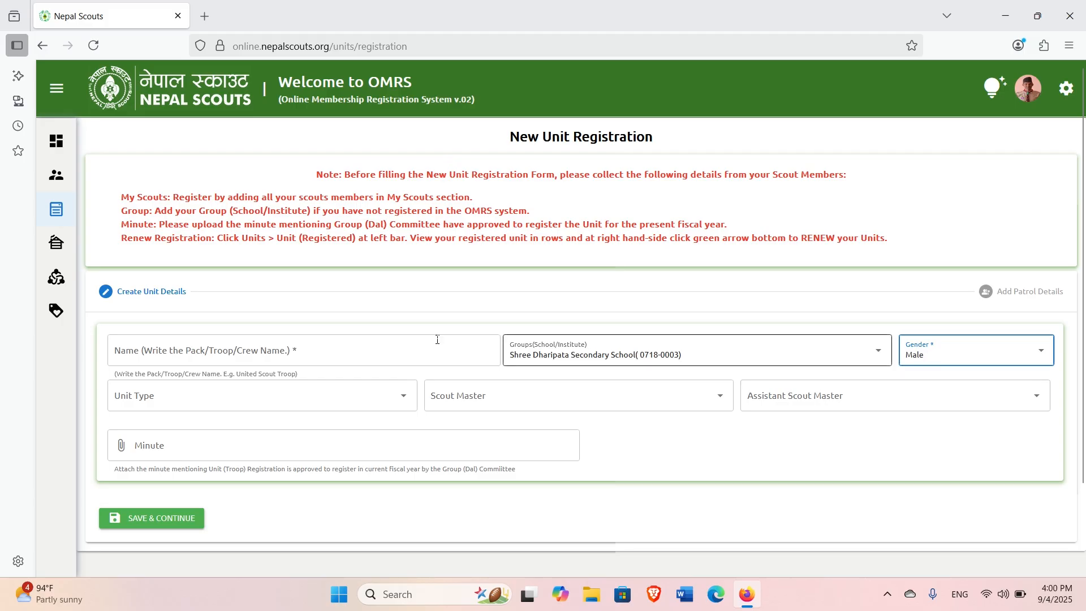
left_click(331, 355)
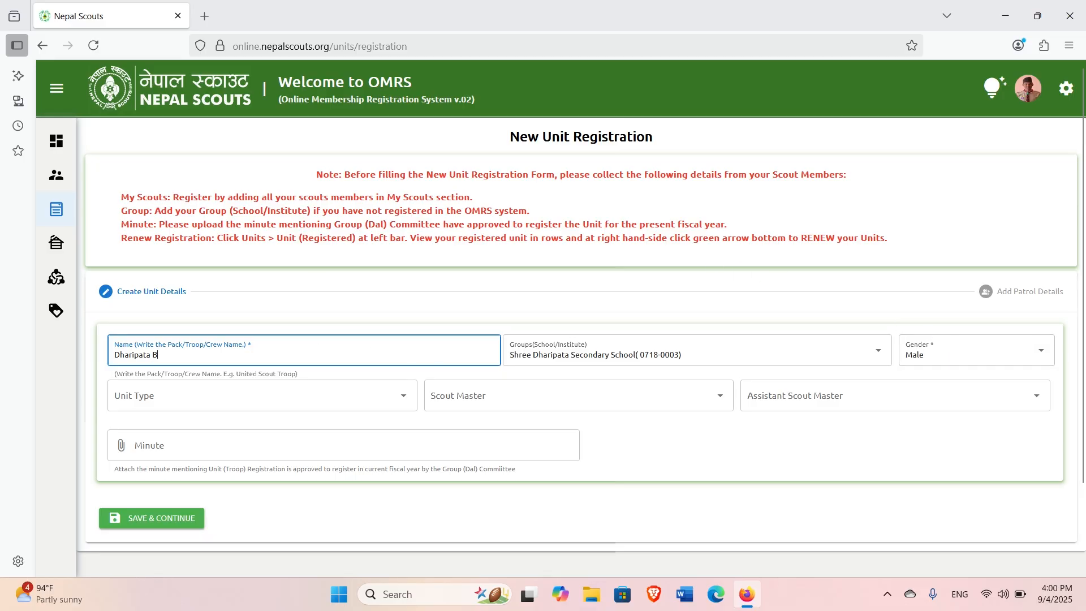
type("Scout Troop")
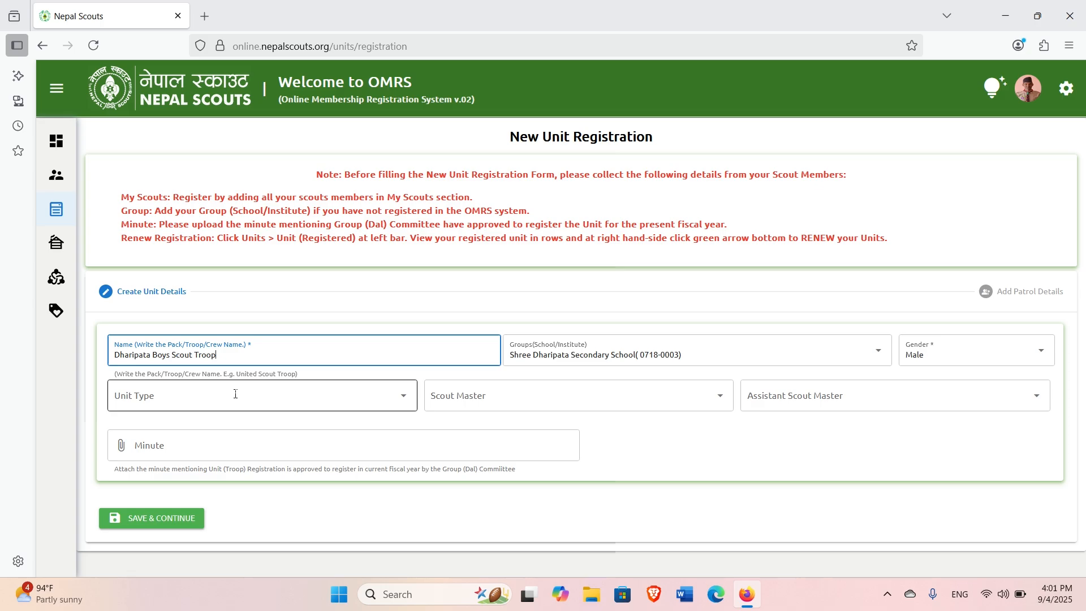
mouse_move(126, 213)
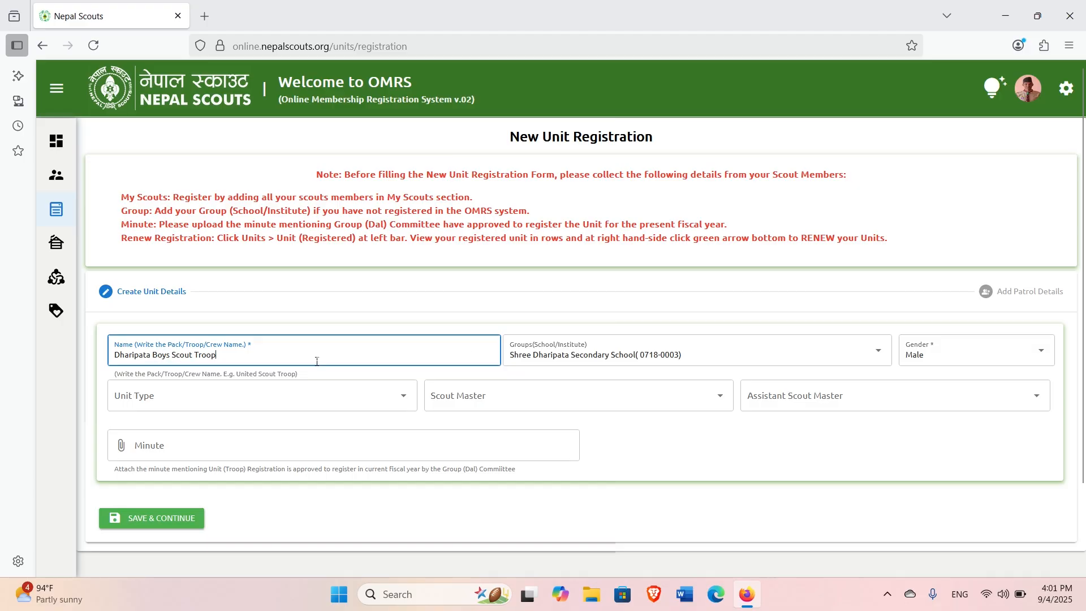
left_click(342, 396)
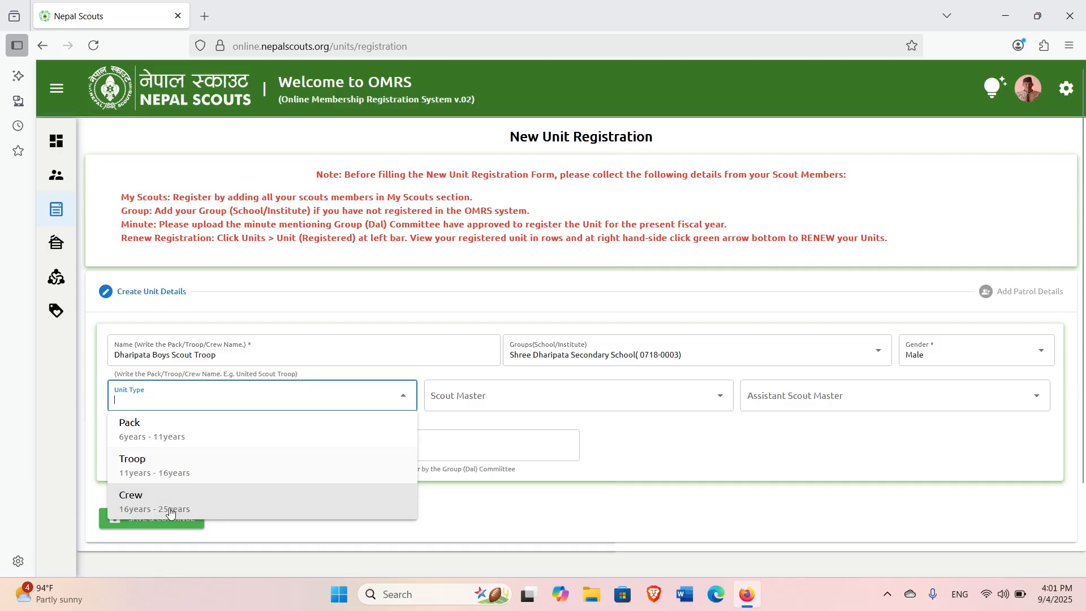
Set the unit type to Troop and pick the Scout Master by name search.
left_click(169, 468)
left_click(561, 392)
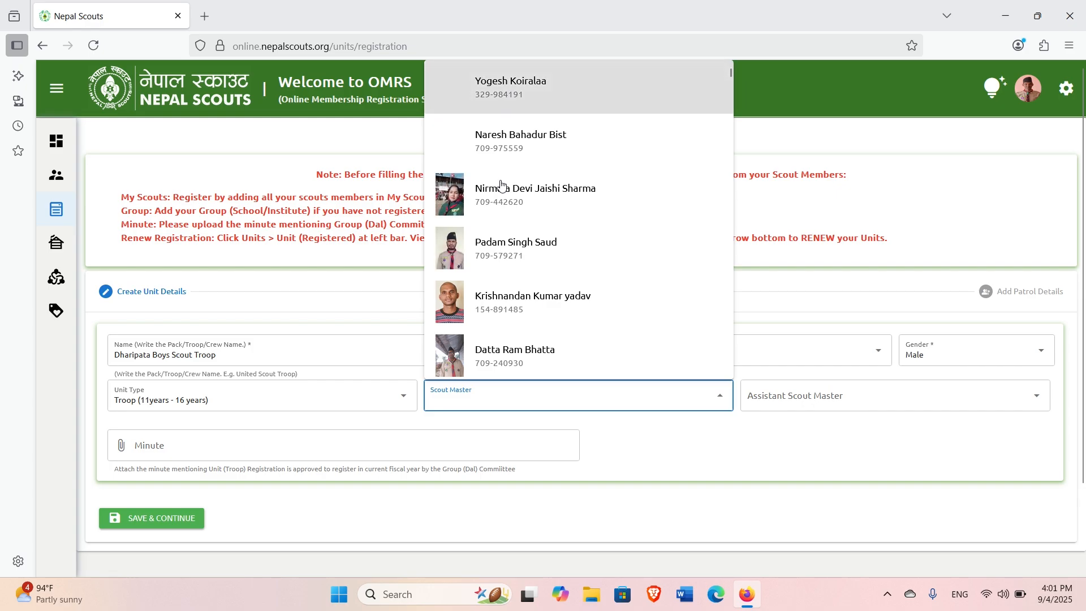
type("D")
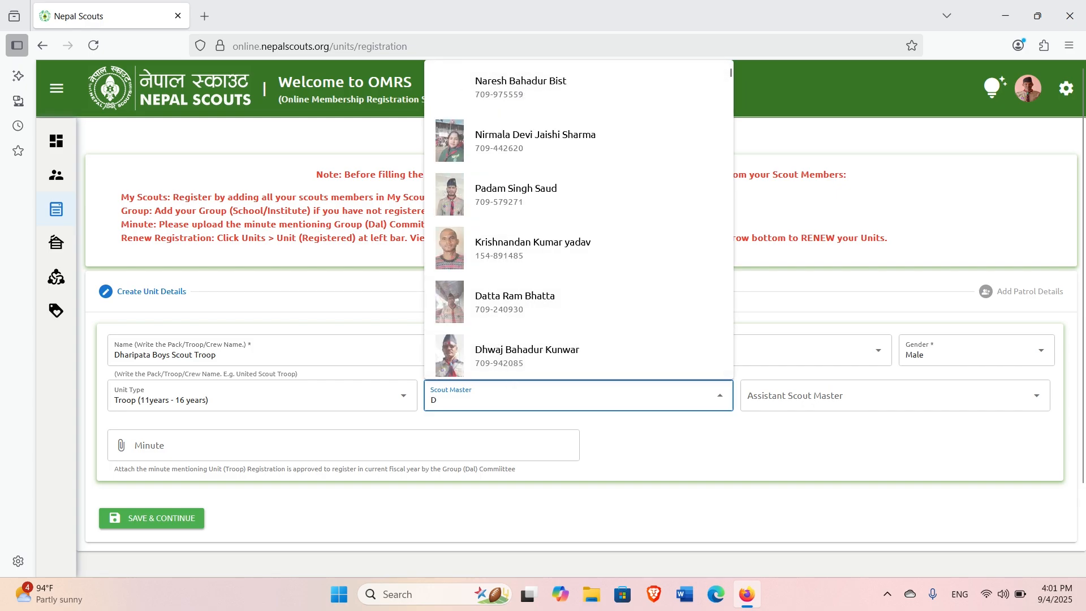
type("al h")
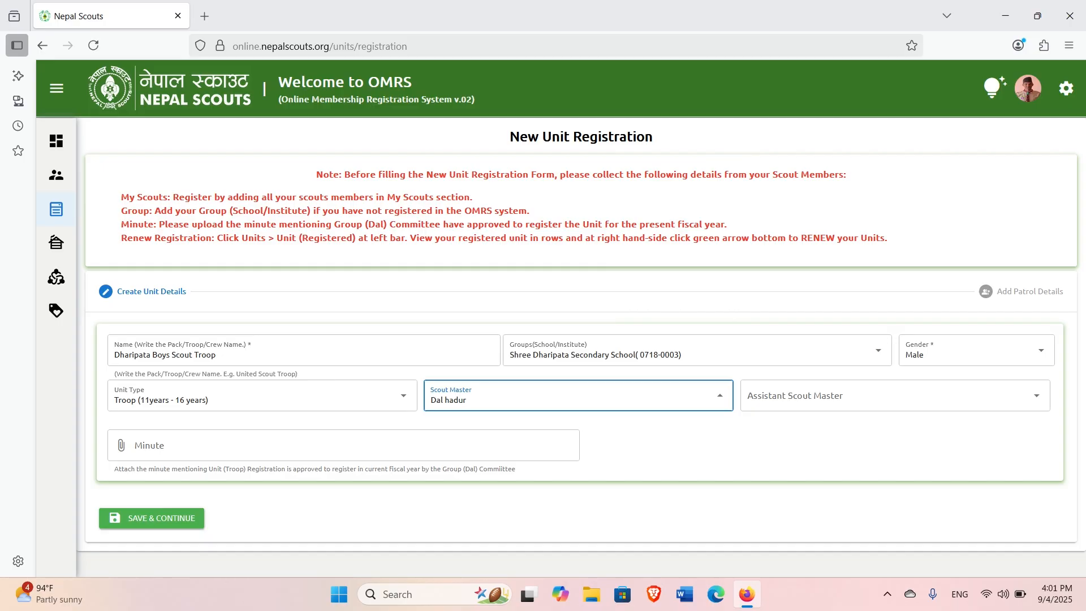
type("ah")
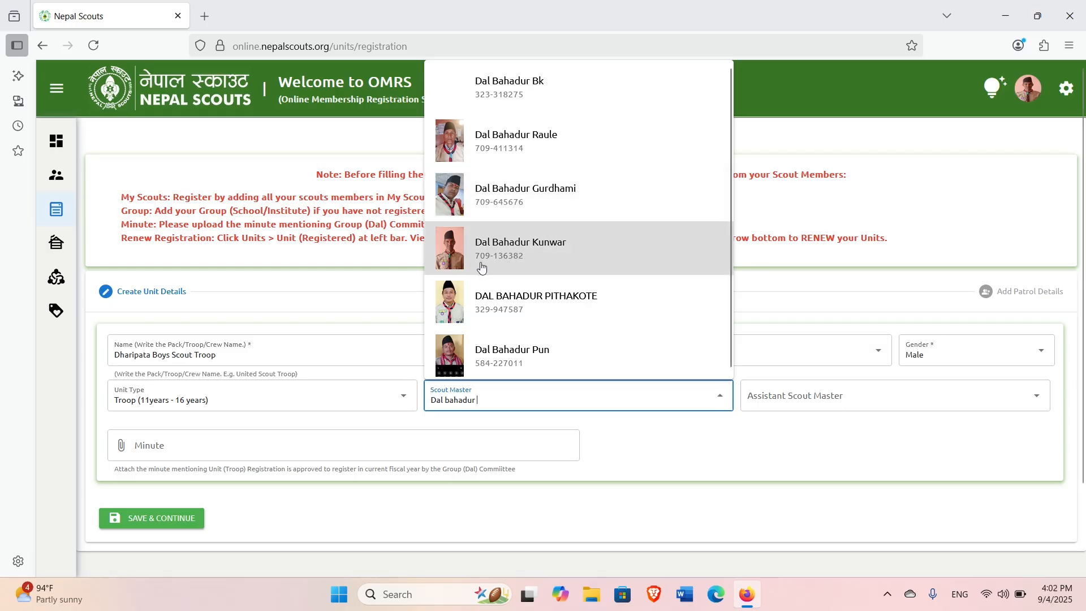
left_click(533, 266)
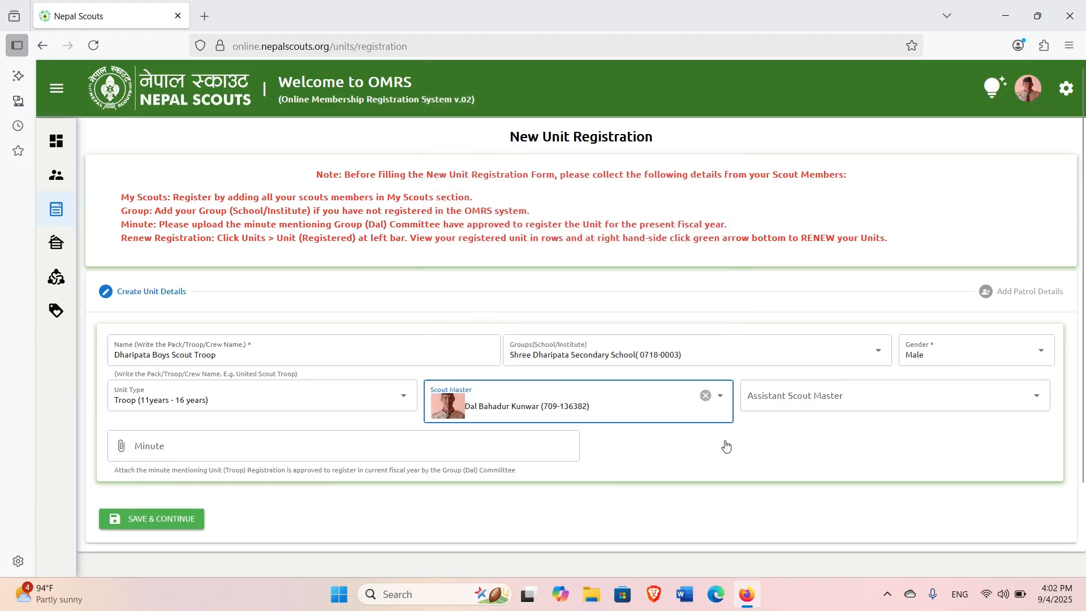
Leave Assistant Scout Master empty and save the unit details.
left_click(922, 396)
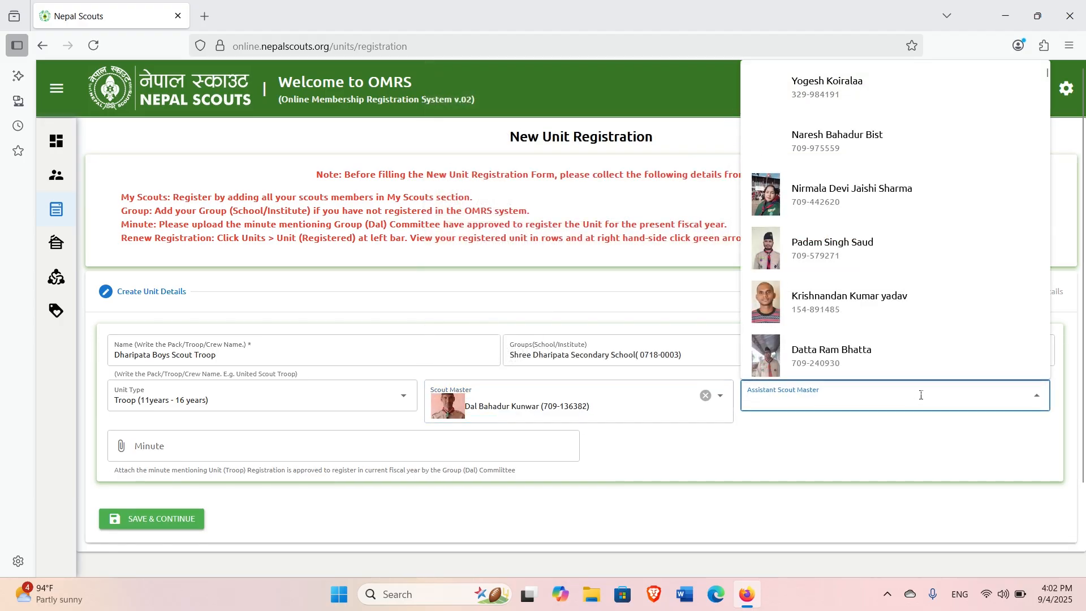
left_click(785, 459)
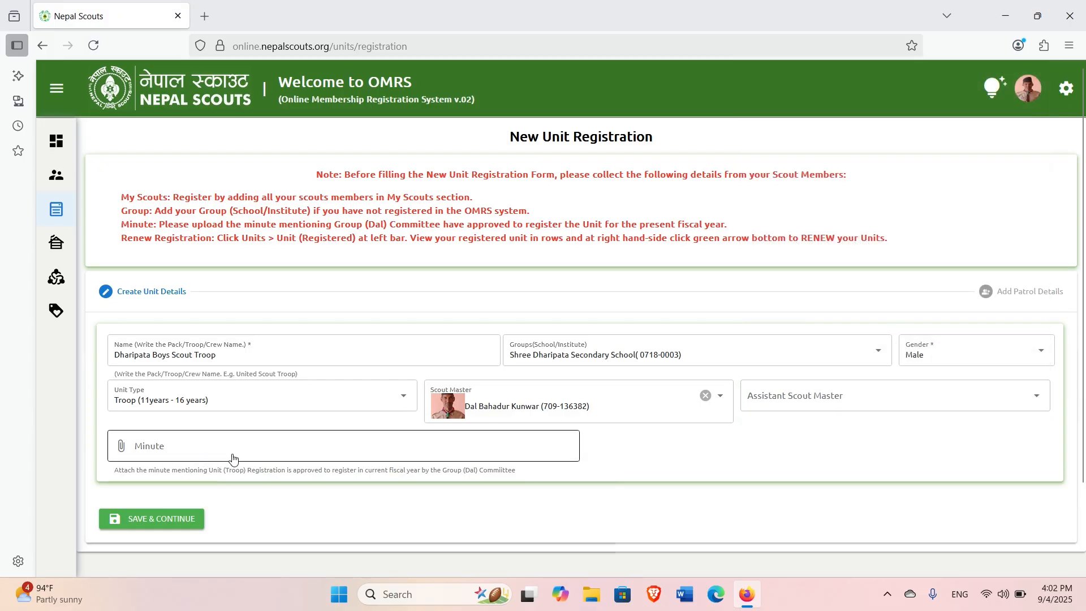
left_click(165, 521)
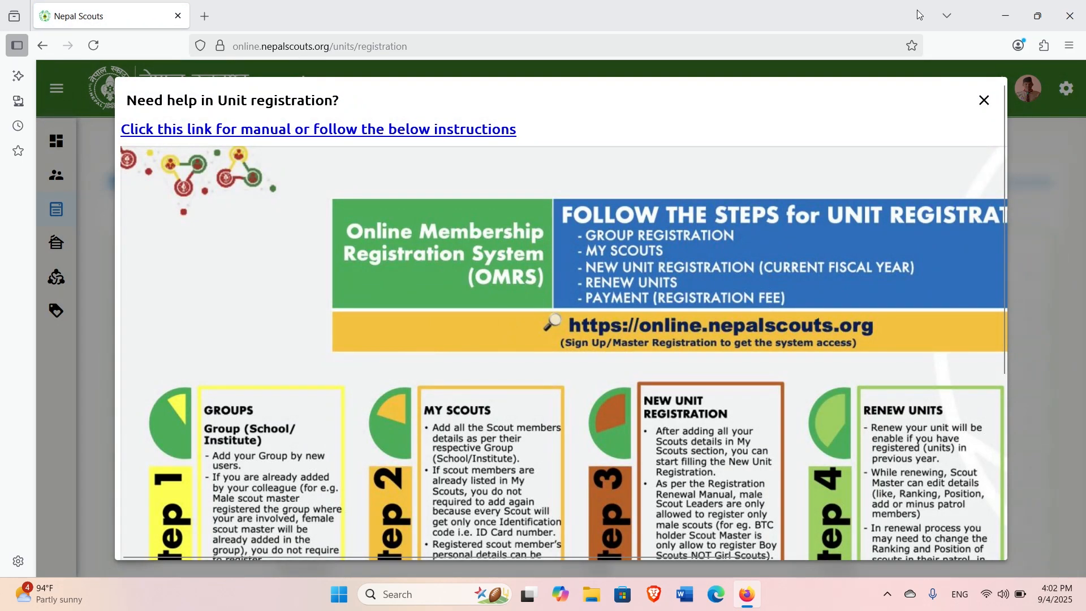
Close the help popup, name the first patrol Cat, and search for its first scout.
left_click(984, 100)
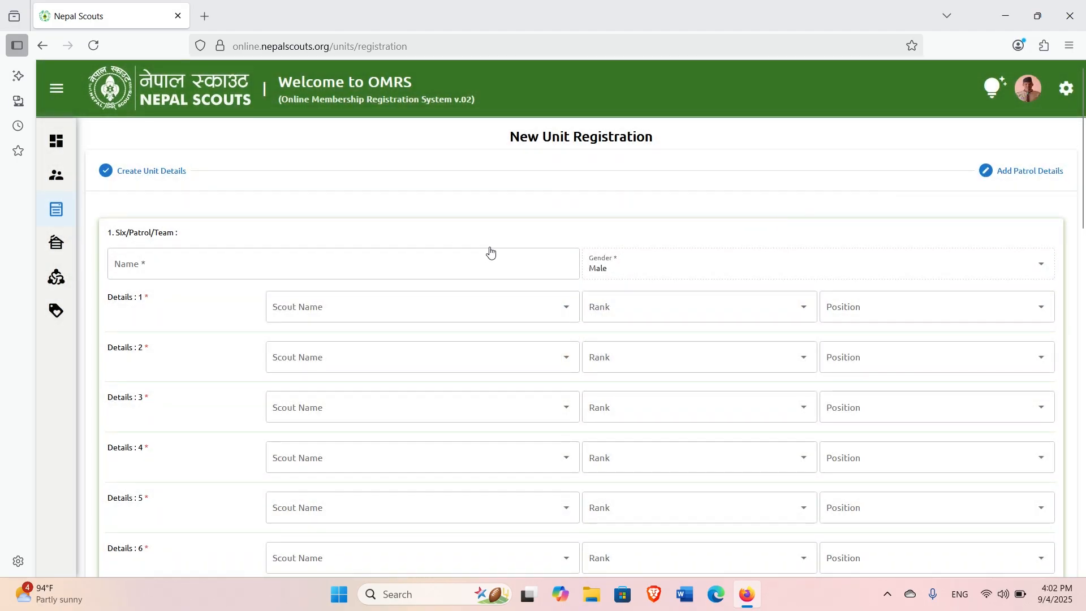
left_click(259, 267)
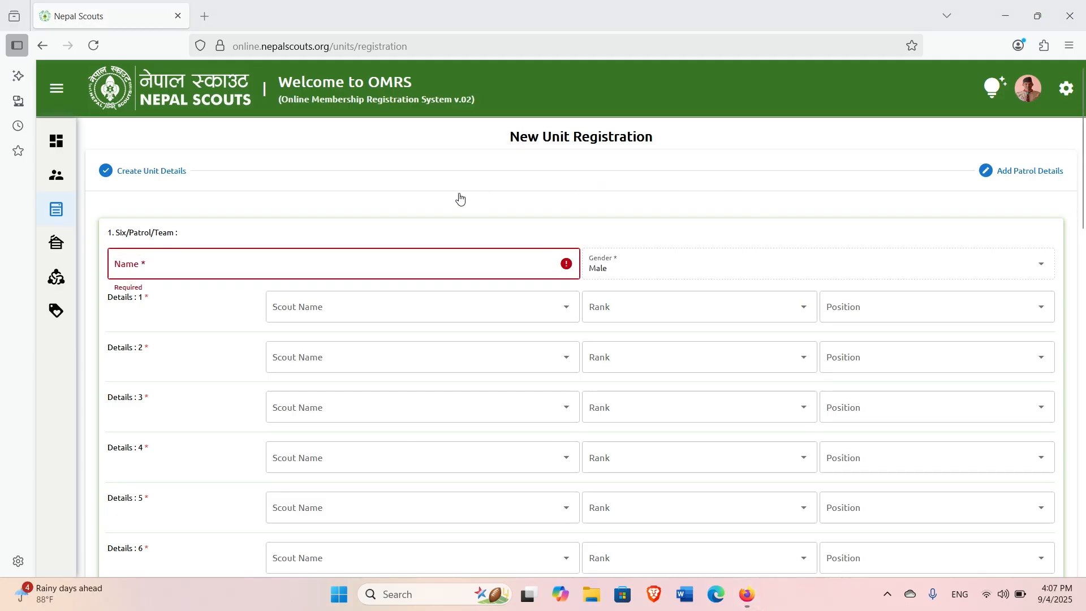
left_click(277, 265)
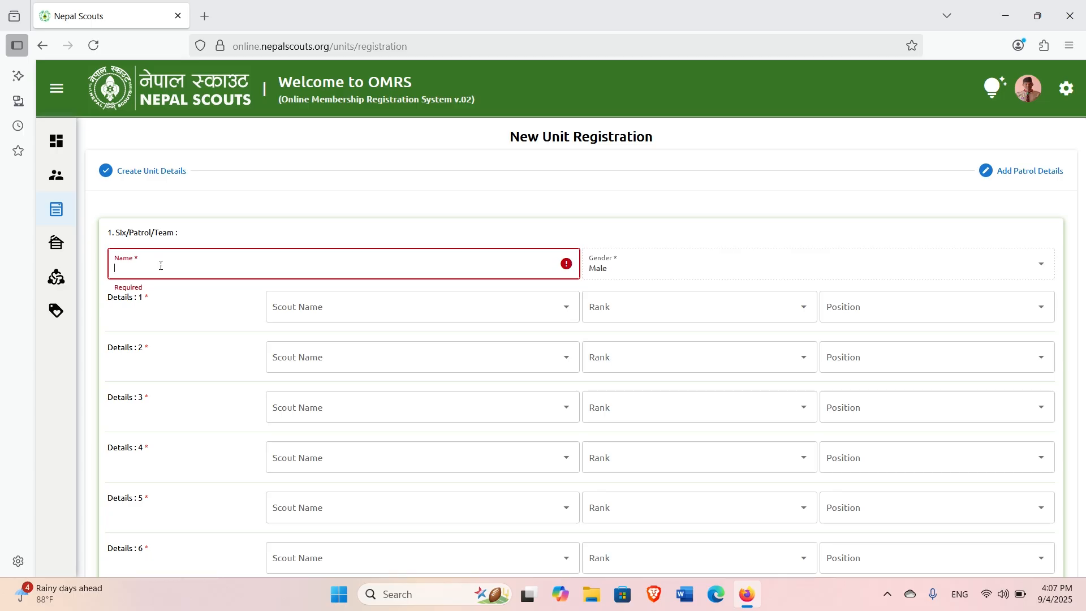
type("Cat")
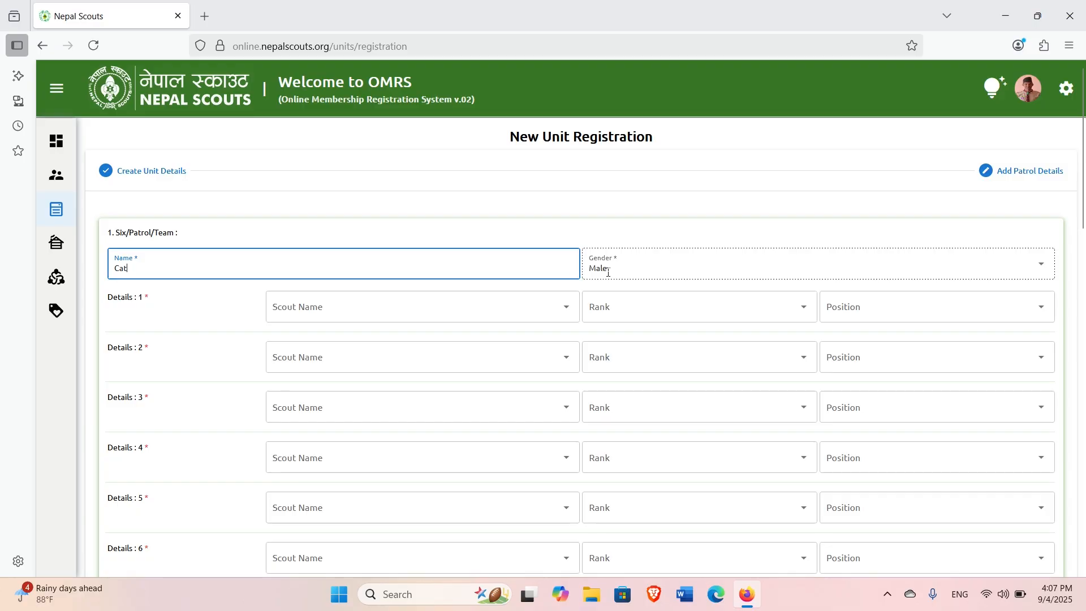
left_click(365, 318)
type("bibek")
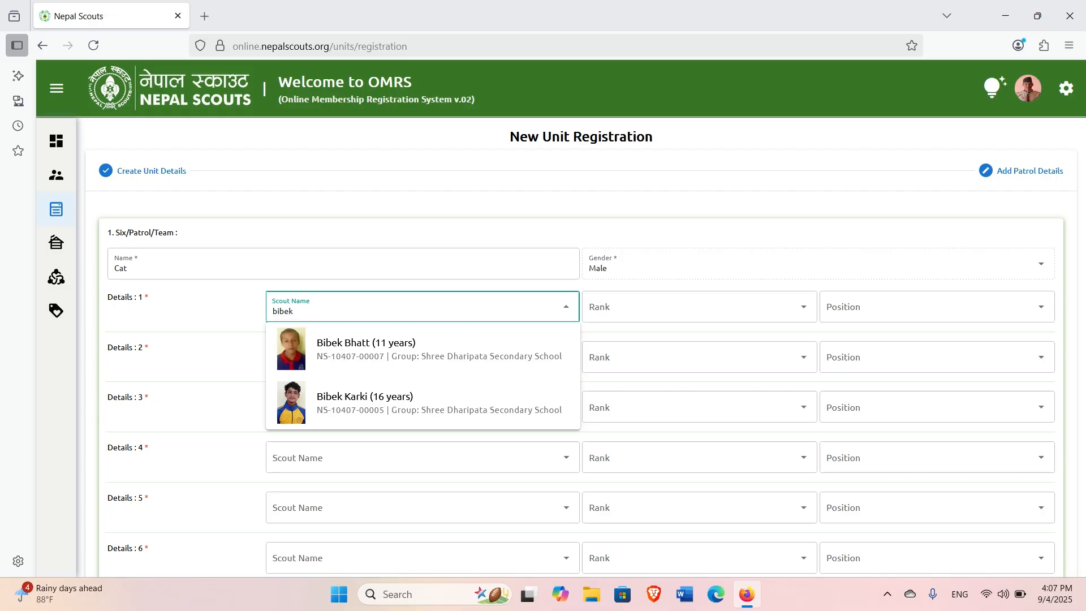
Pick the 16-year-old and 15-year-old scouts as the Cat patrol's first two members.
left_click(378, 398)
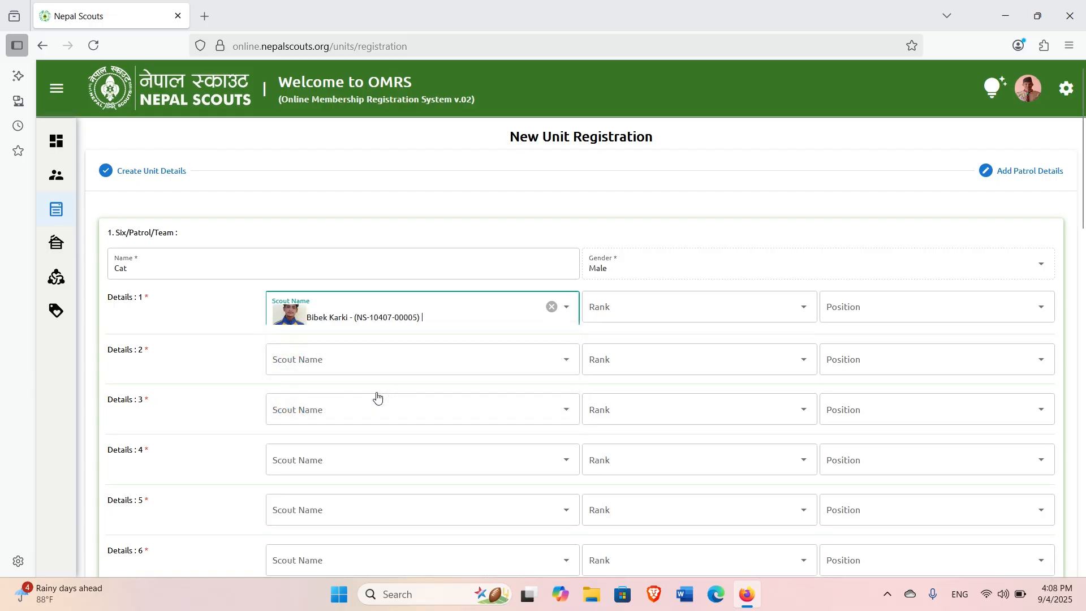
left_click(421, 362)
type("aa")
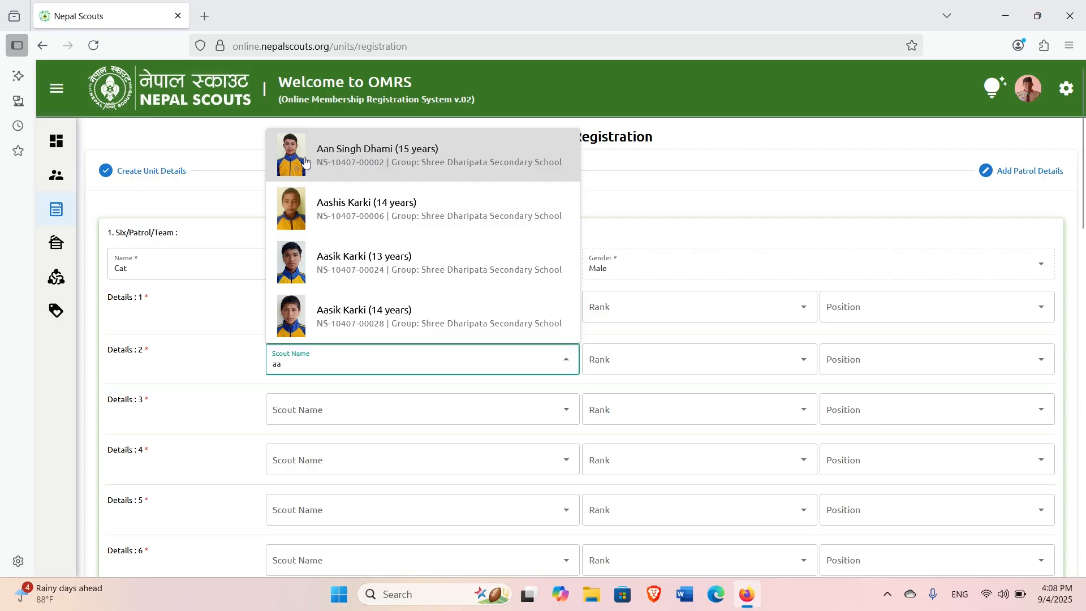
left_click(434, 164)
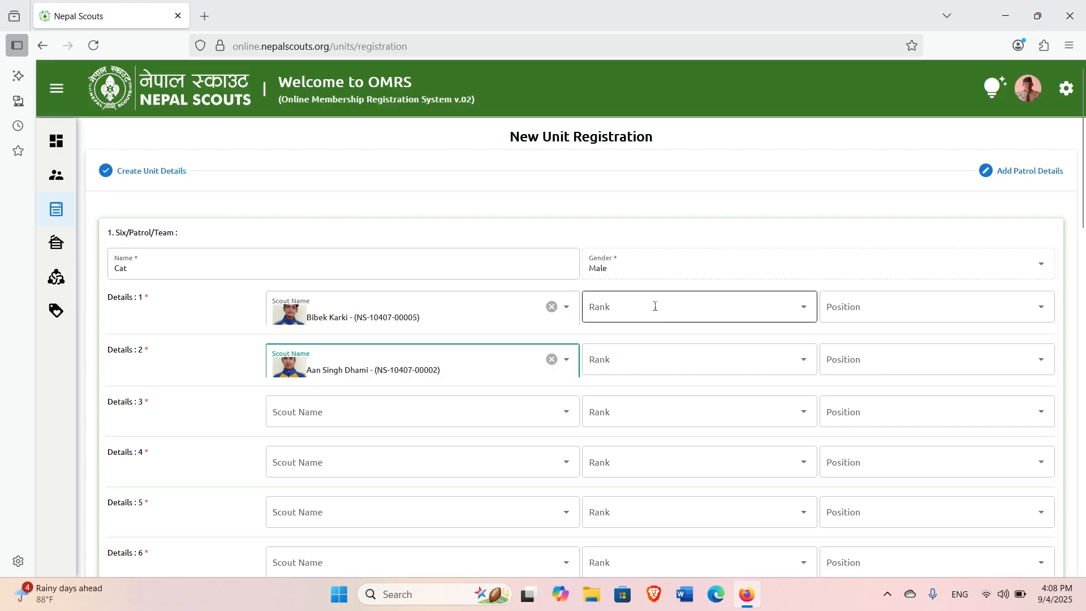
left_click(429, 410)
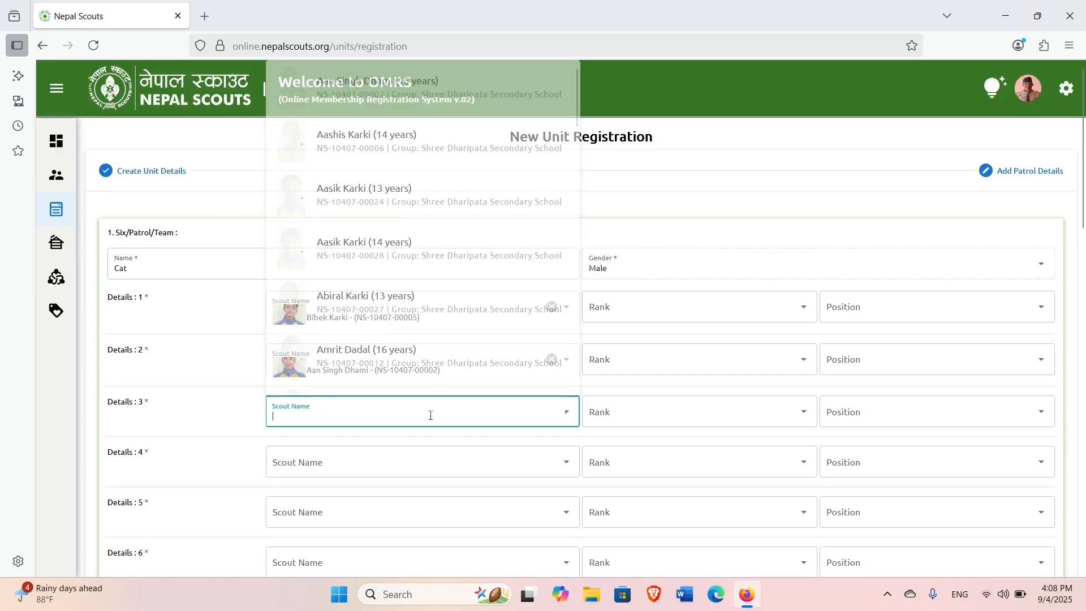
Set ranks Patrol Leader and Member, both with position Membership.
left_click(655, 307)
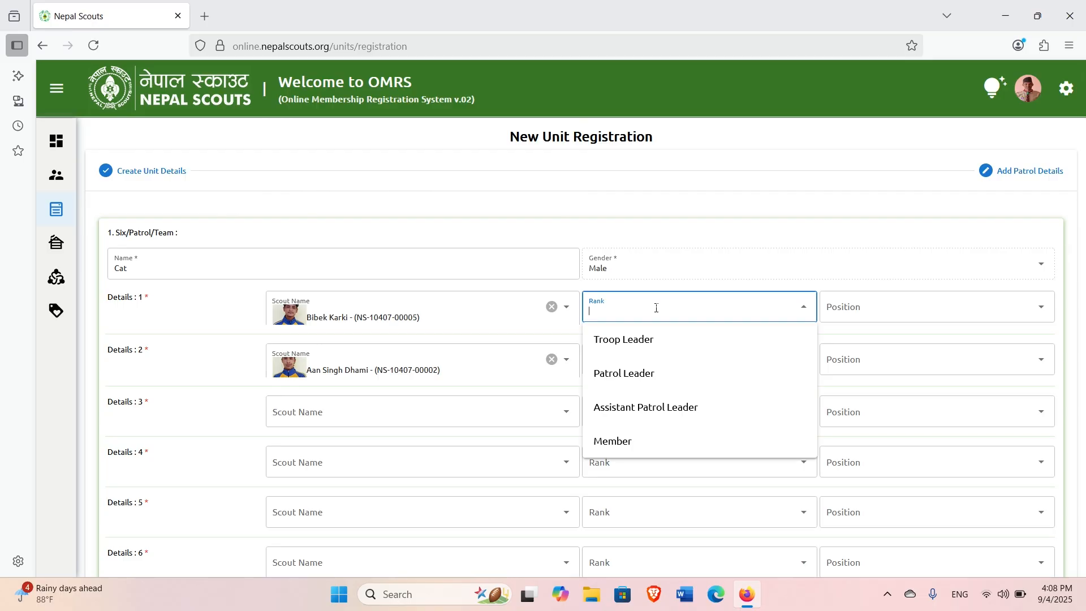
left_click(641, 373)
left_click(681, 359)
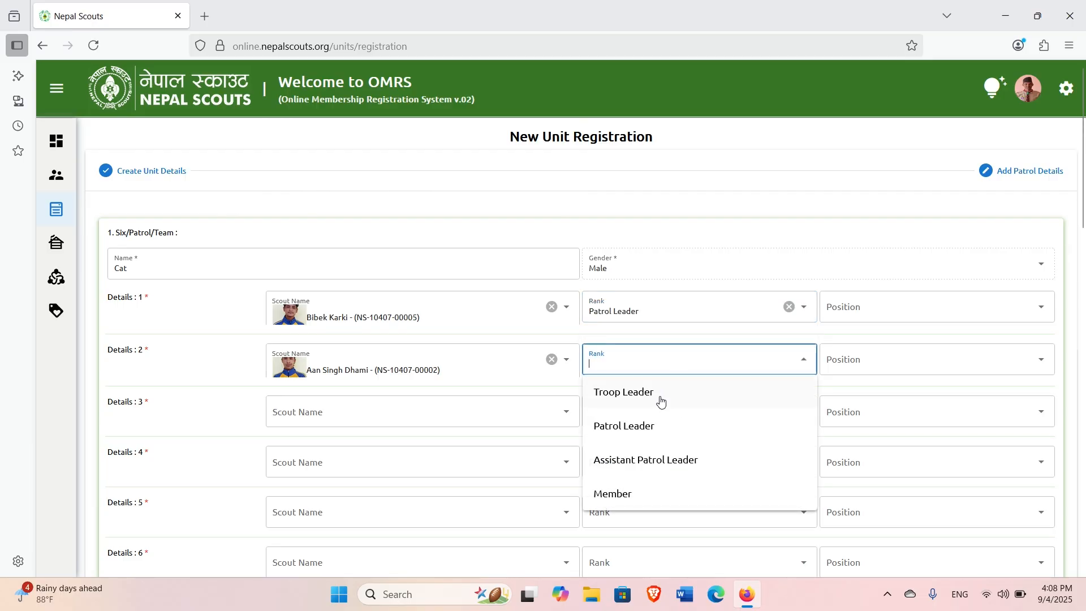
left_click(652, 492)
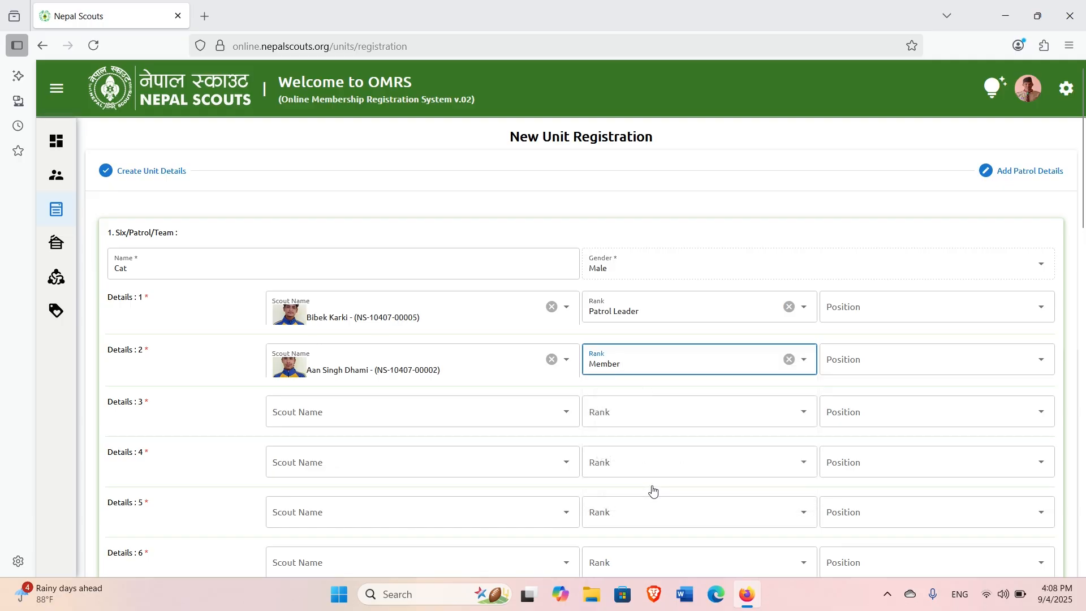
left_click(906, 313)
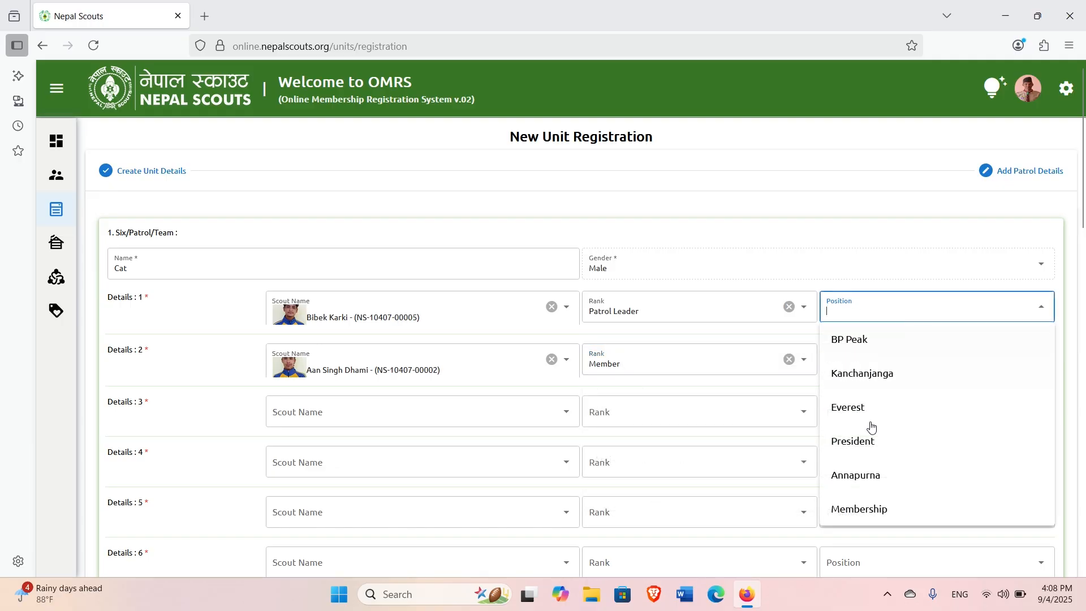
left_click(866, 511)
left_click(938, 359)
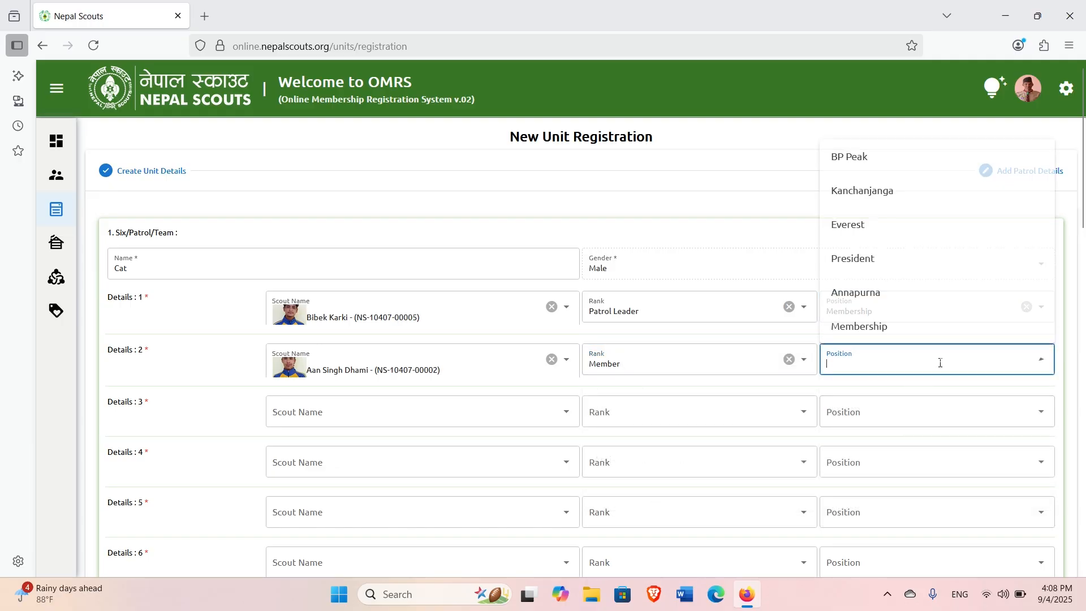
left_click(880, 334)
Browse the scout lists for third and fourth members without choosing anyone.
left_click(417, 414)
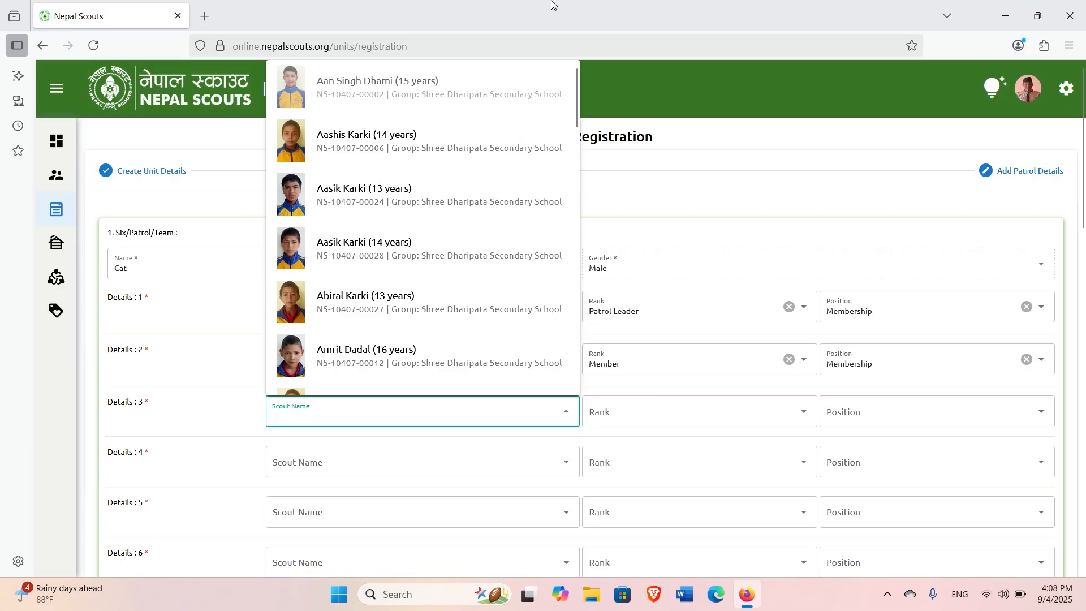
left_click(637, 18)
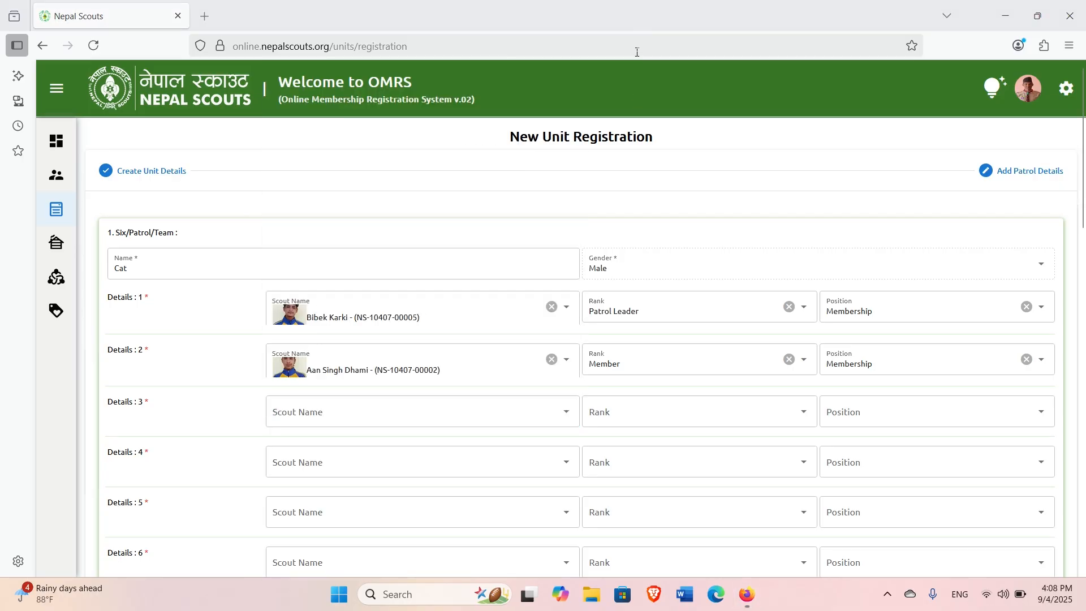
left_click(363, 412)
left_click(340, 465)
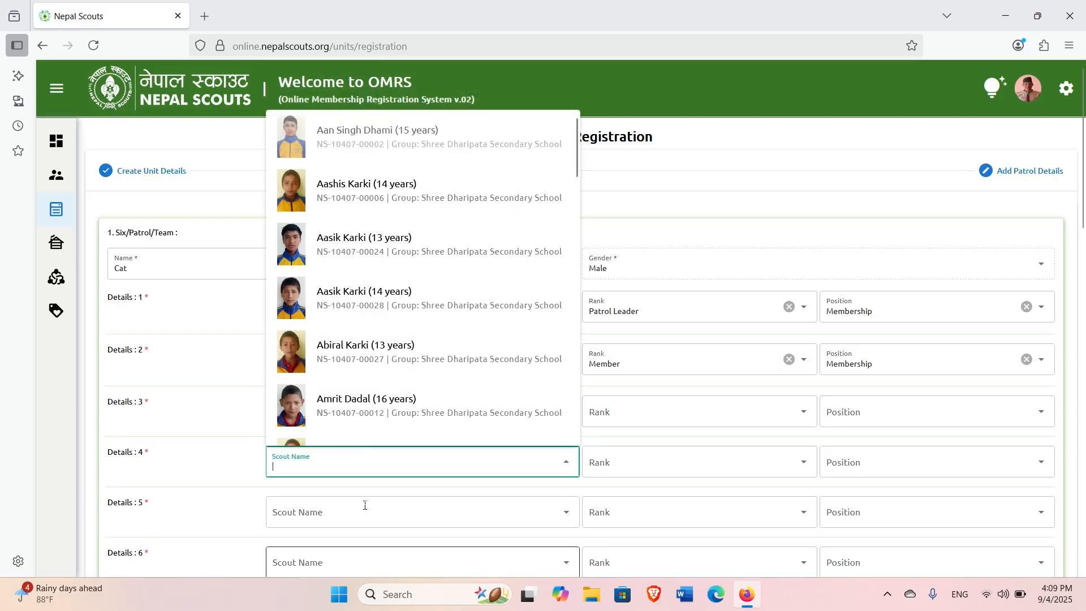
left_click(606, 485)
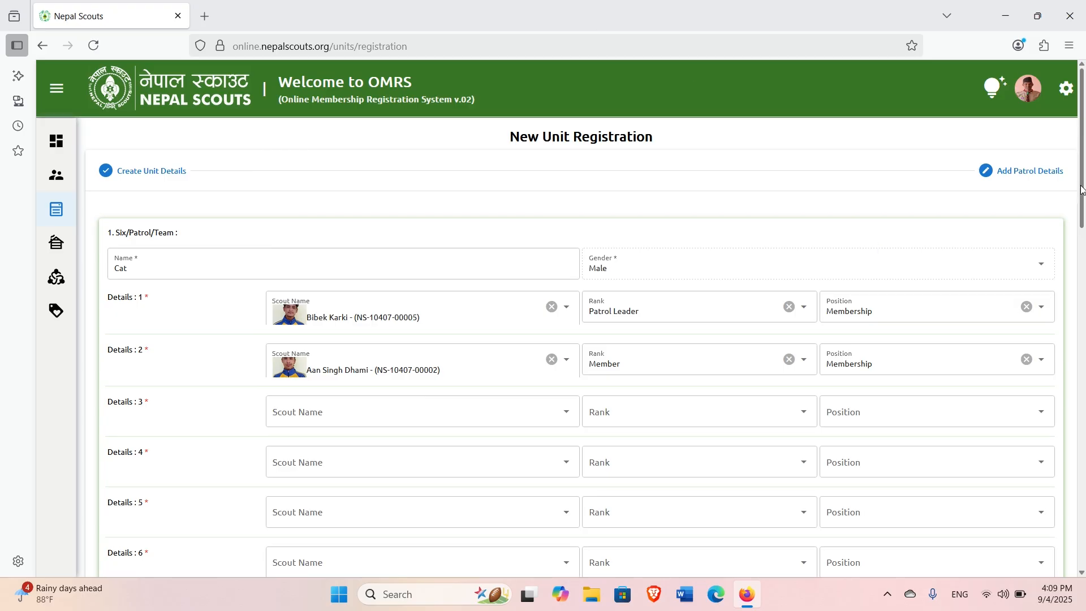
left_click_drag(1081, 189, 1085, 336)
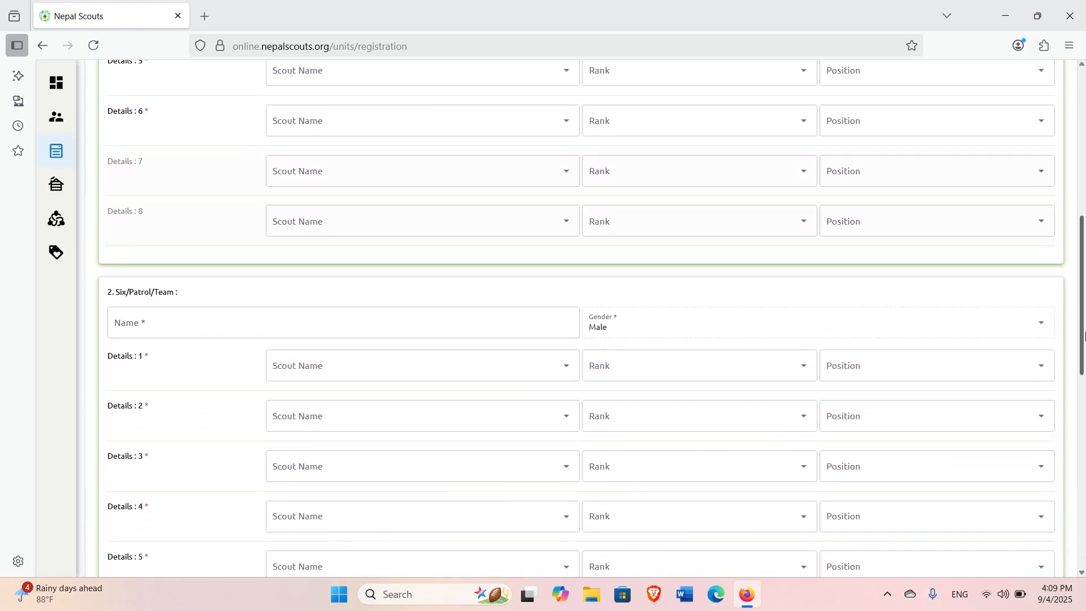
left_click(141, 322)
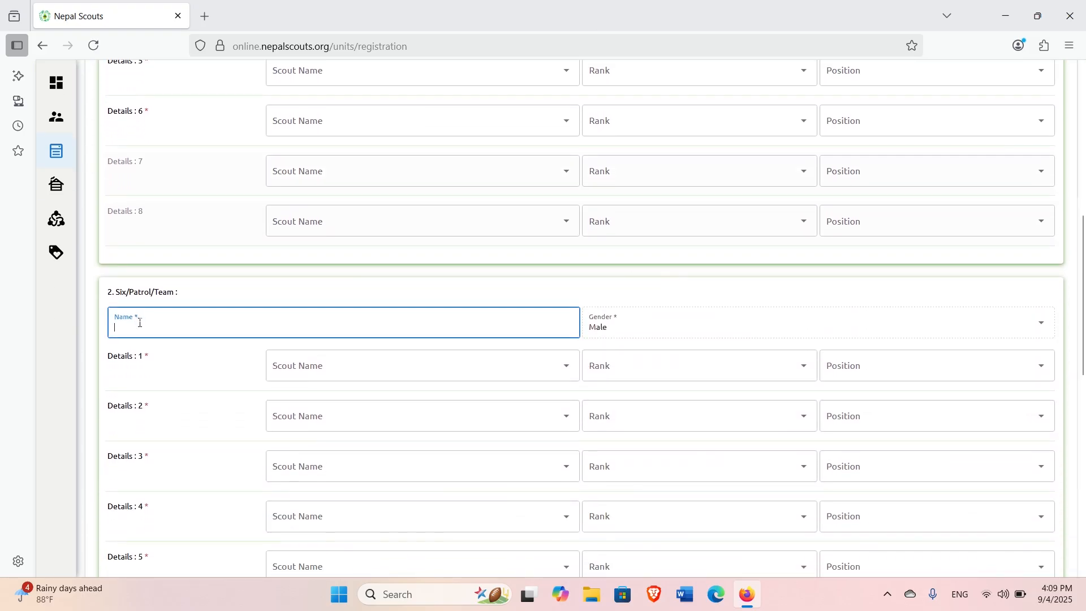
left_click(332, 362)
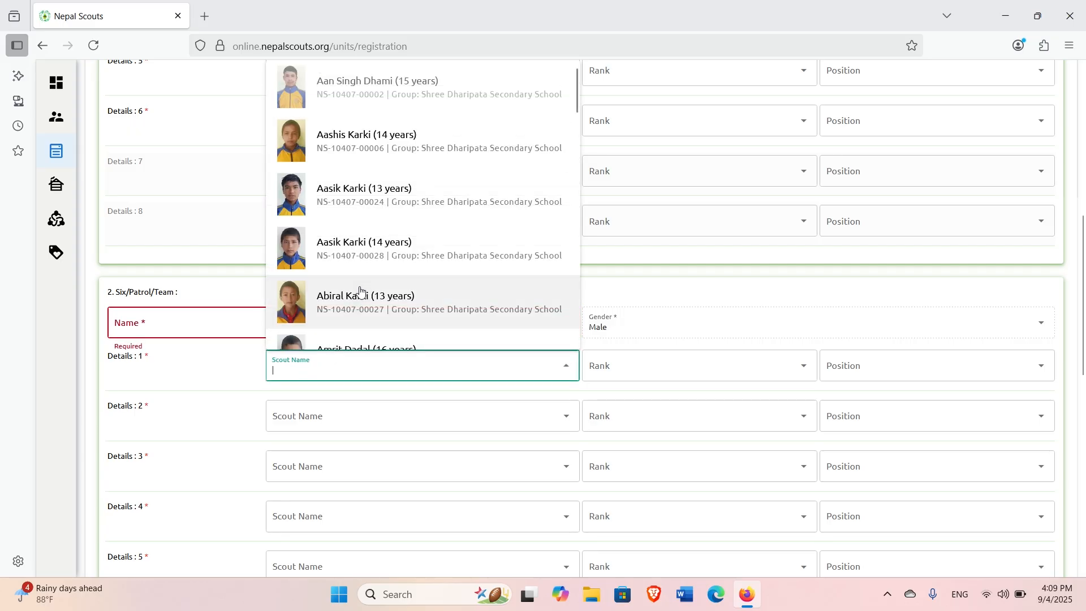
left_click(688, 293)
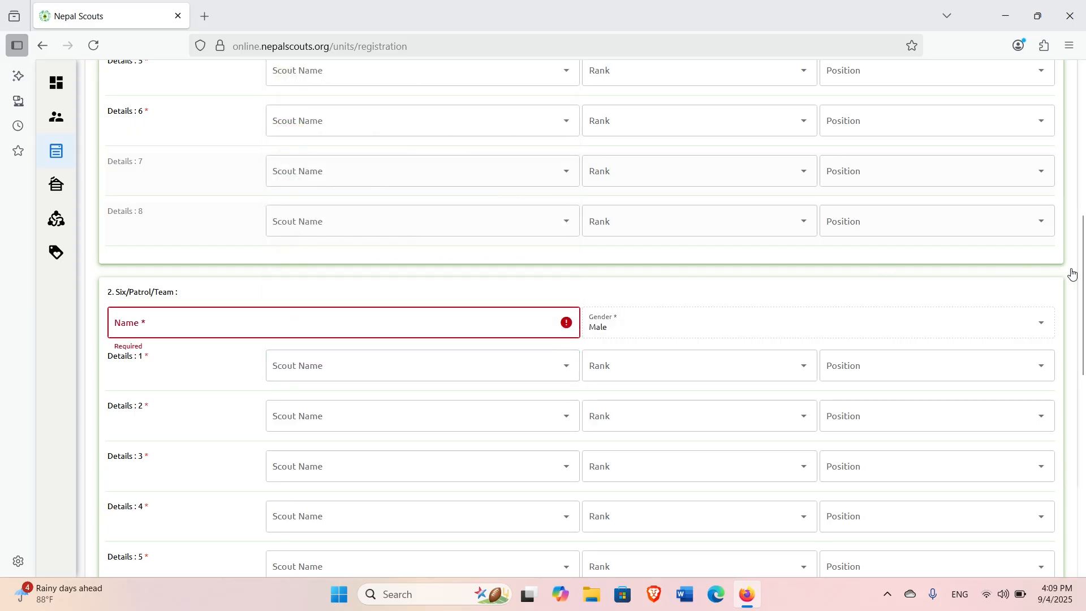
scroll(1084, 276, "down", 5)
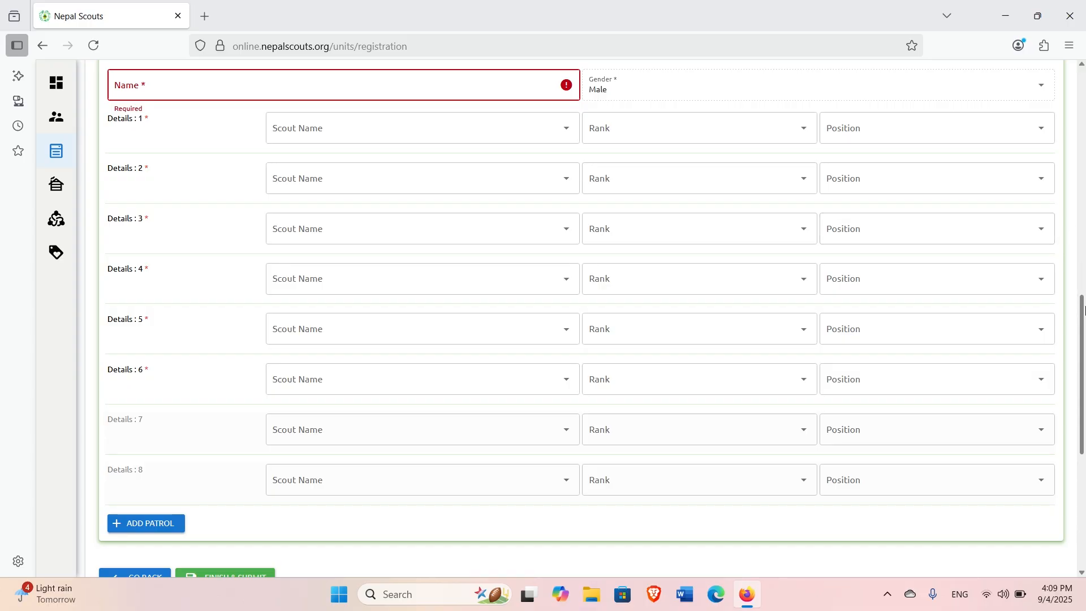
scroll(1085, 308, "up", 2)
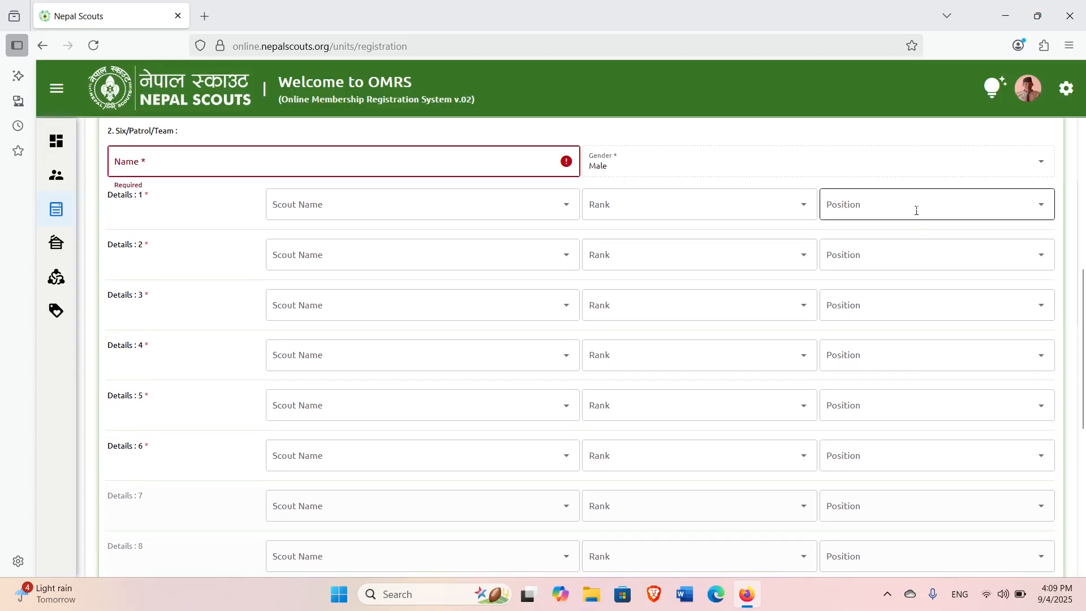
left_click(667, 204)
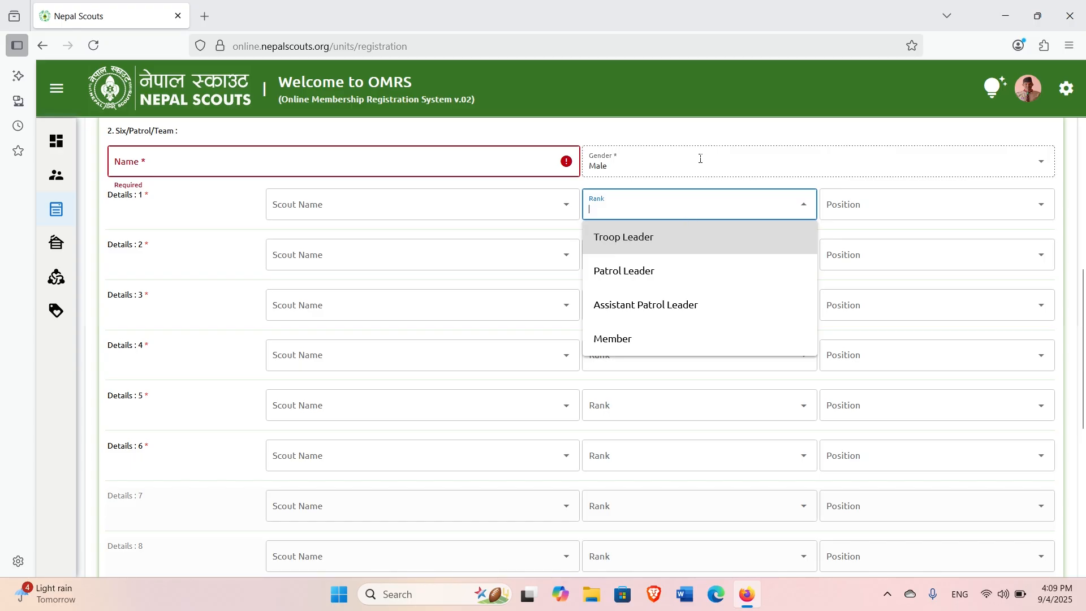
left_click(720, 145)
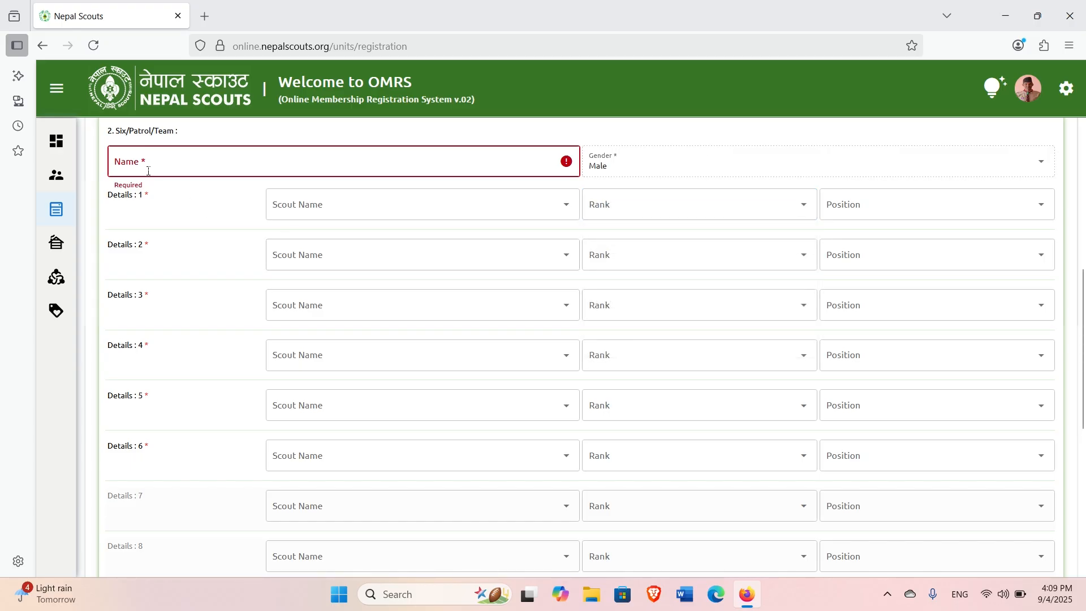
left_click(653, 208)
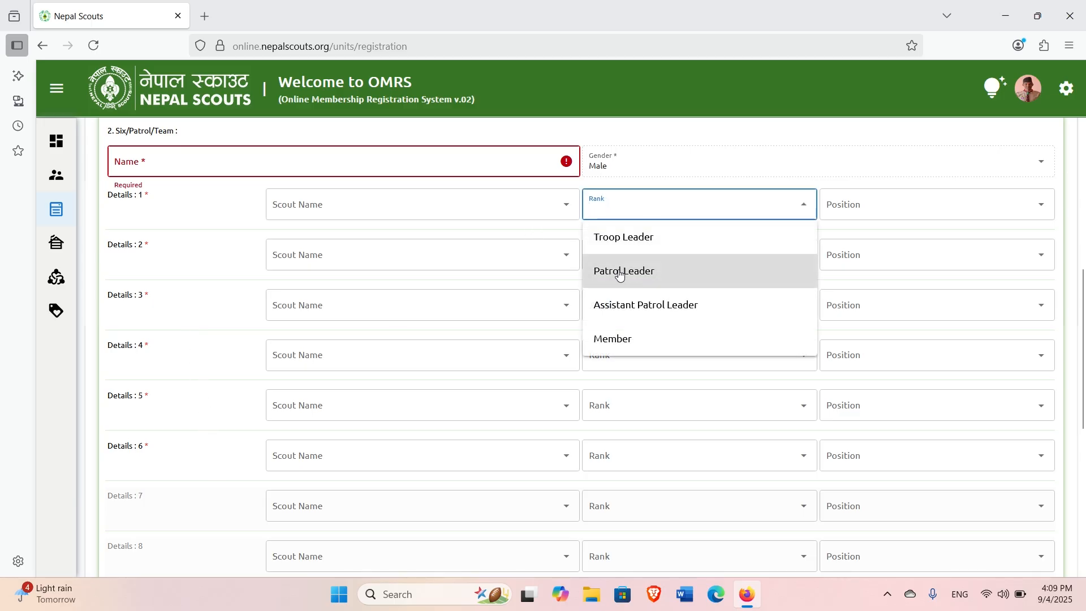
left_click(638, 405)
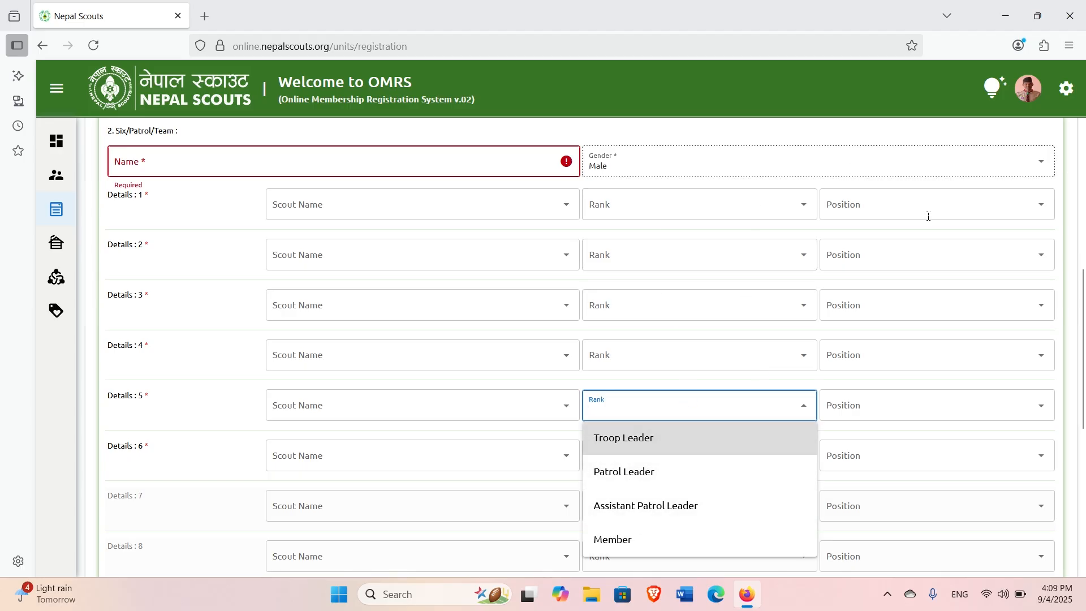
left_click_drag(1083, 323, 1084, 217)
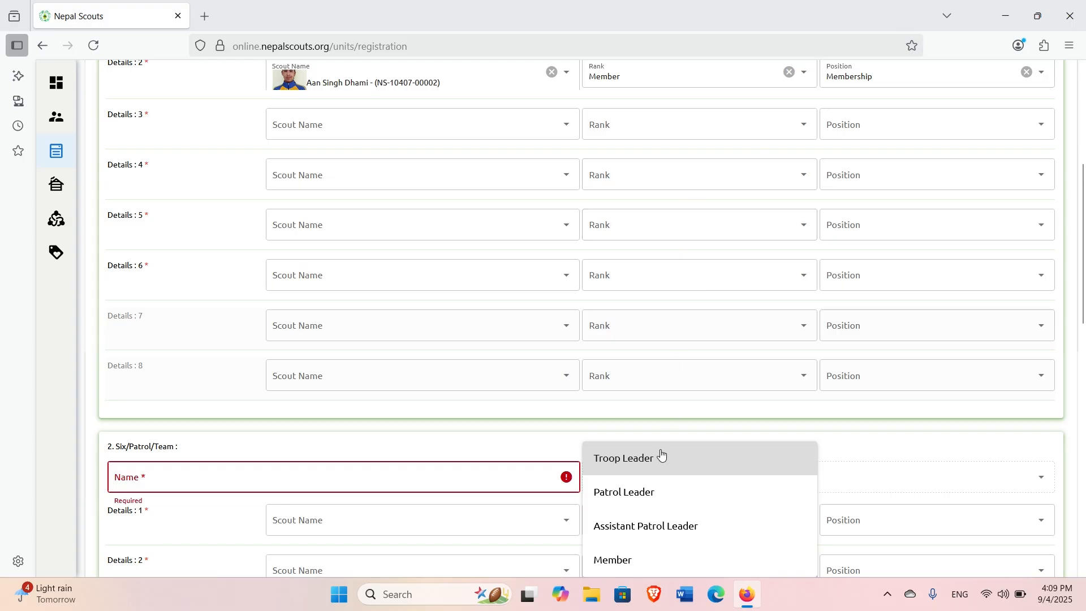
left_click(841, 433)
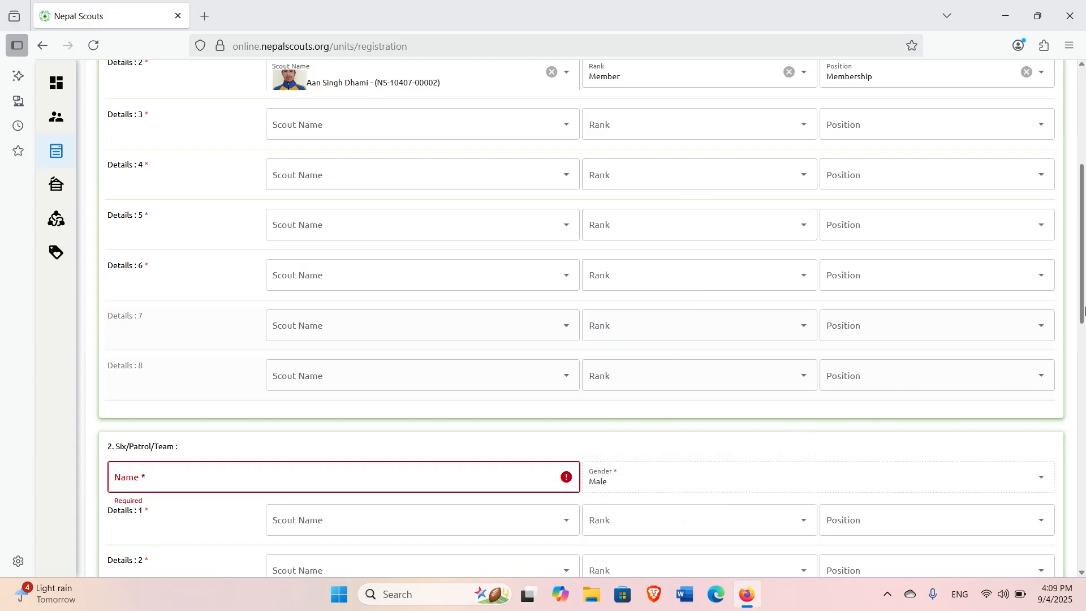
scroll(434, 303, "down", 3)
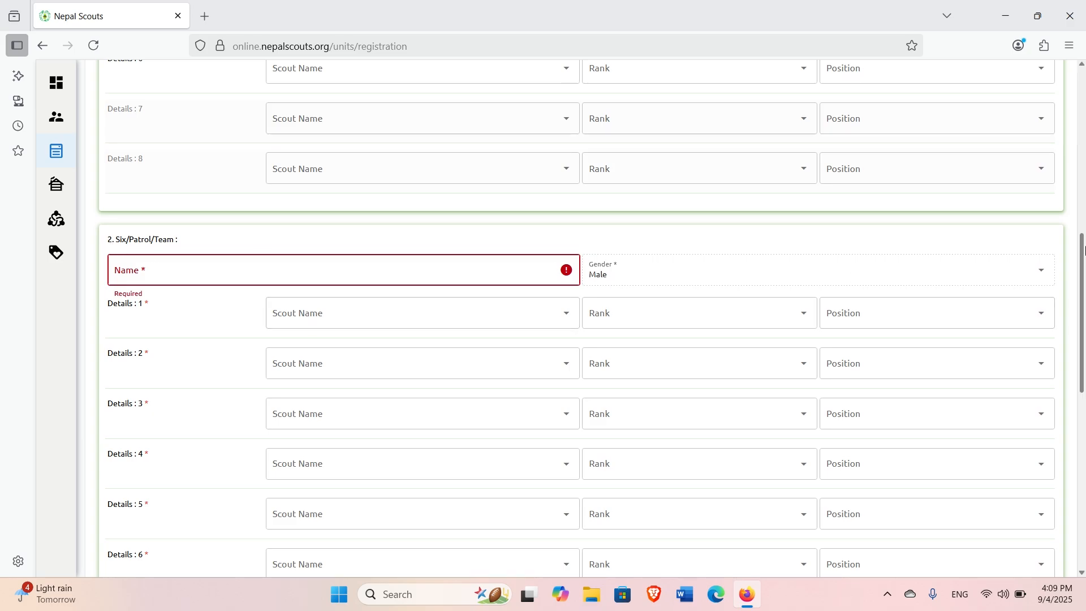
scroll(1084, 254, "down", 6)
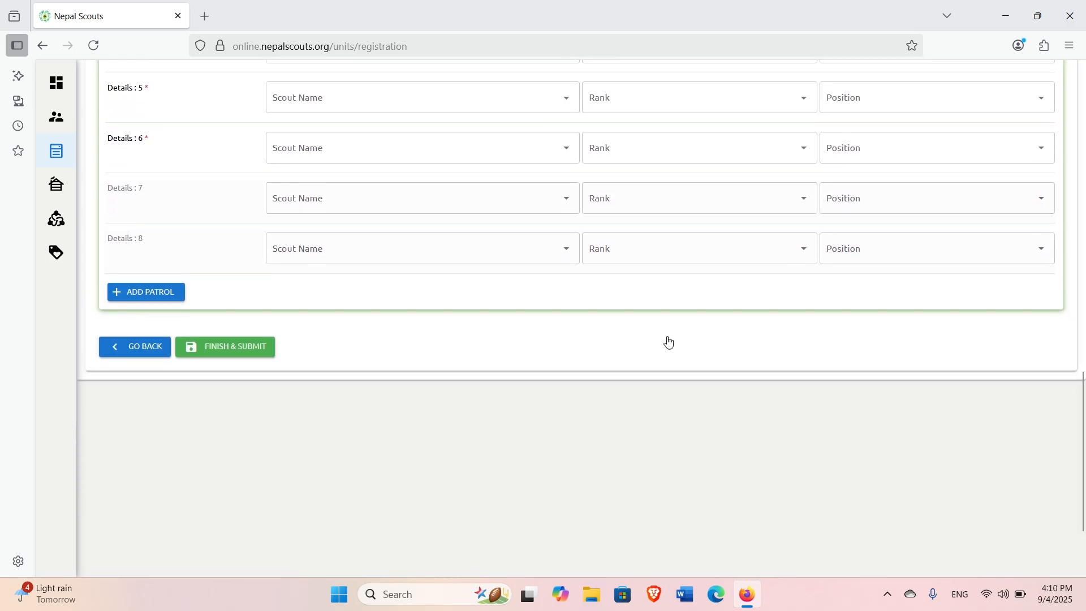
Add patrol sections 3 and 4 to the unit registration form.
left_click(160, 298)
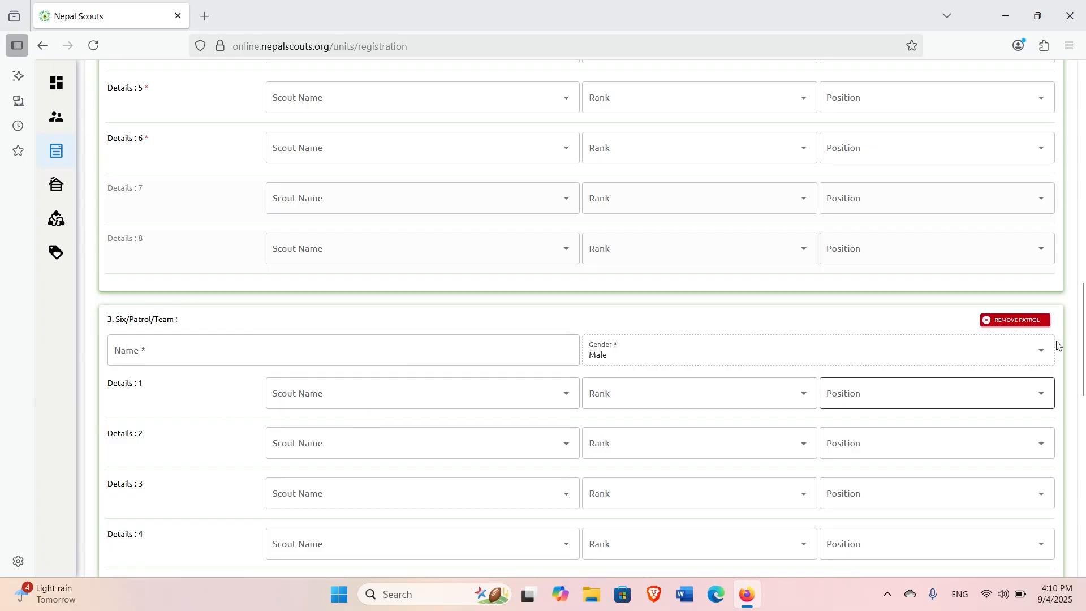
scroll(1084, 344, "down", 10)
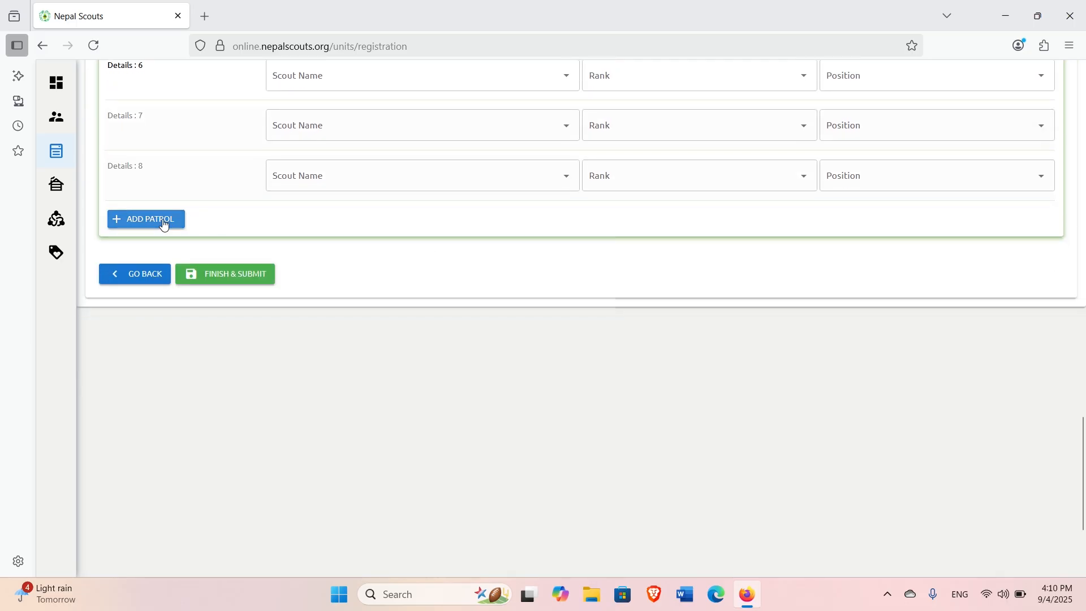
left_click(164, 224)
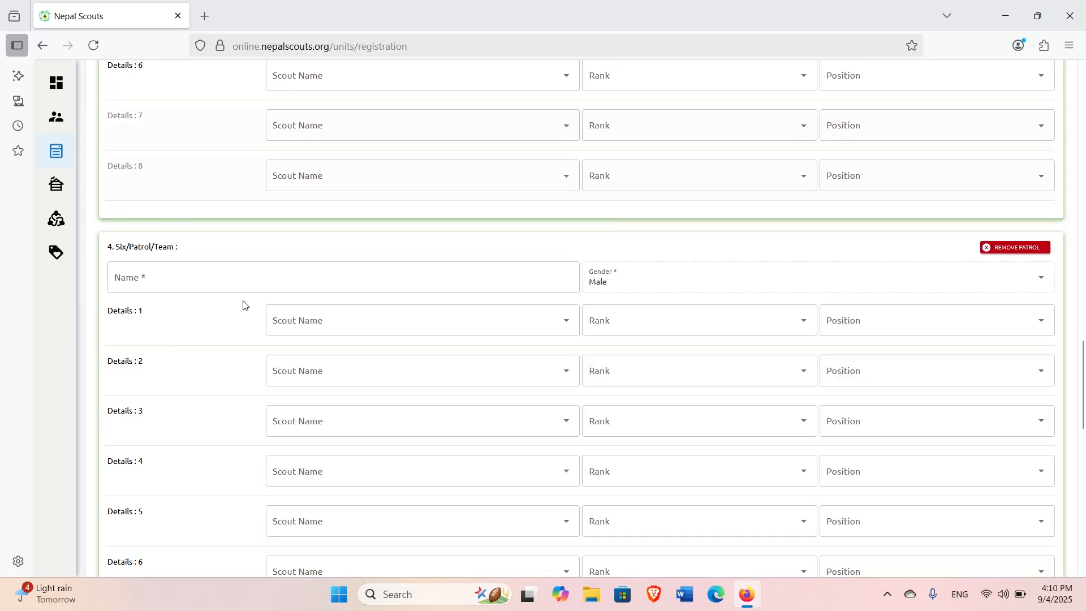
Check patrol 4's Name, Scout Name, Rank and Position fields, leaving them empty.
left_click(394, 278)
left_click(389, 323)
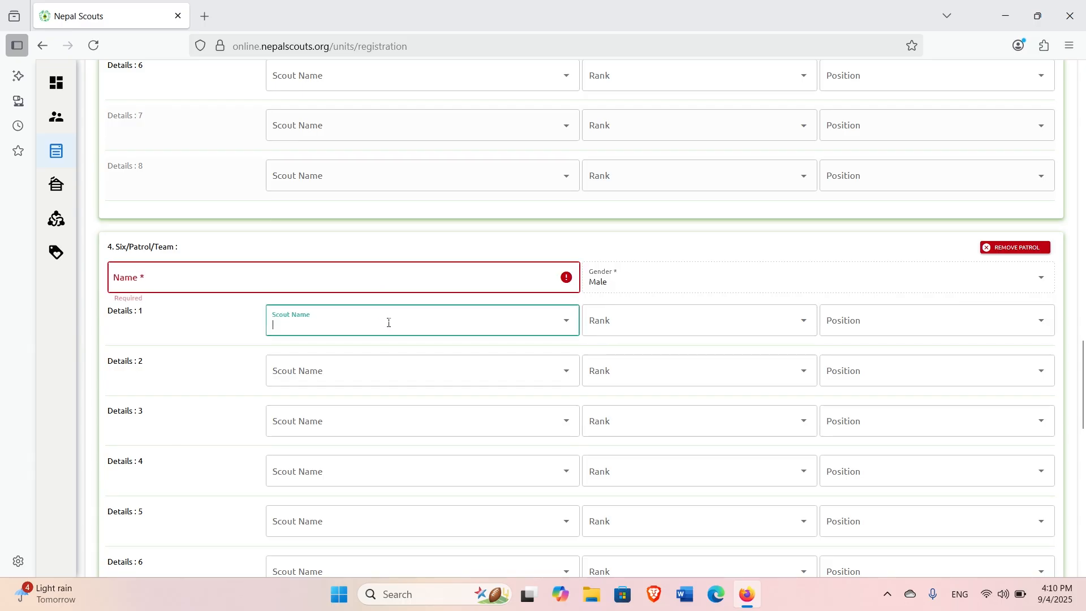
left_click(707, 254)
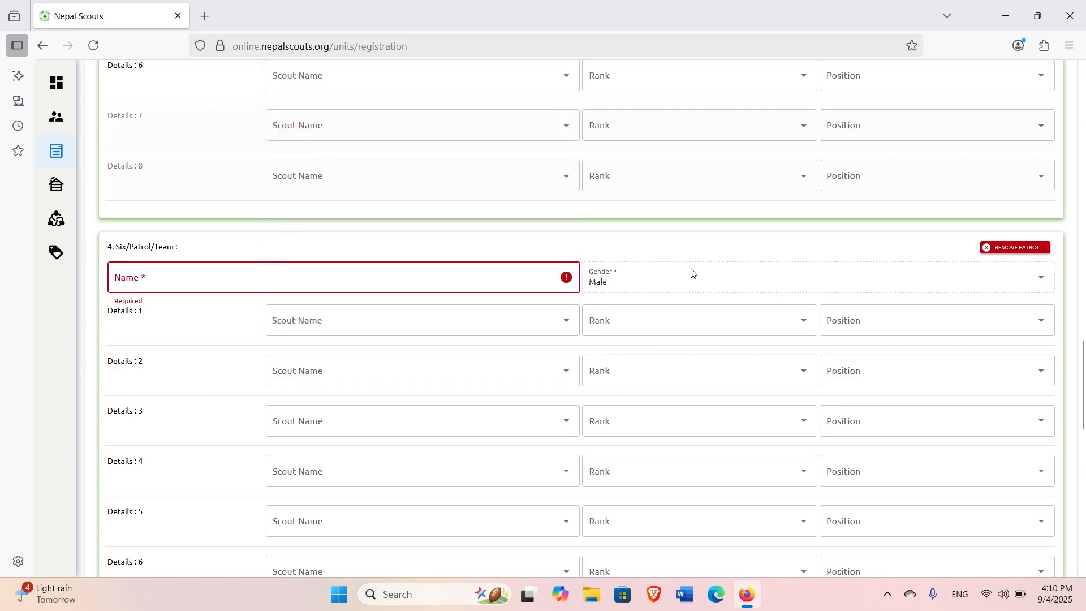
left_click(679, 319)
left_click(860, 269)
left_click(892, 318)
left_click(791, 273)
left_click_drag(1085, 355, 1083, 444)
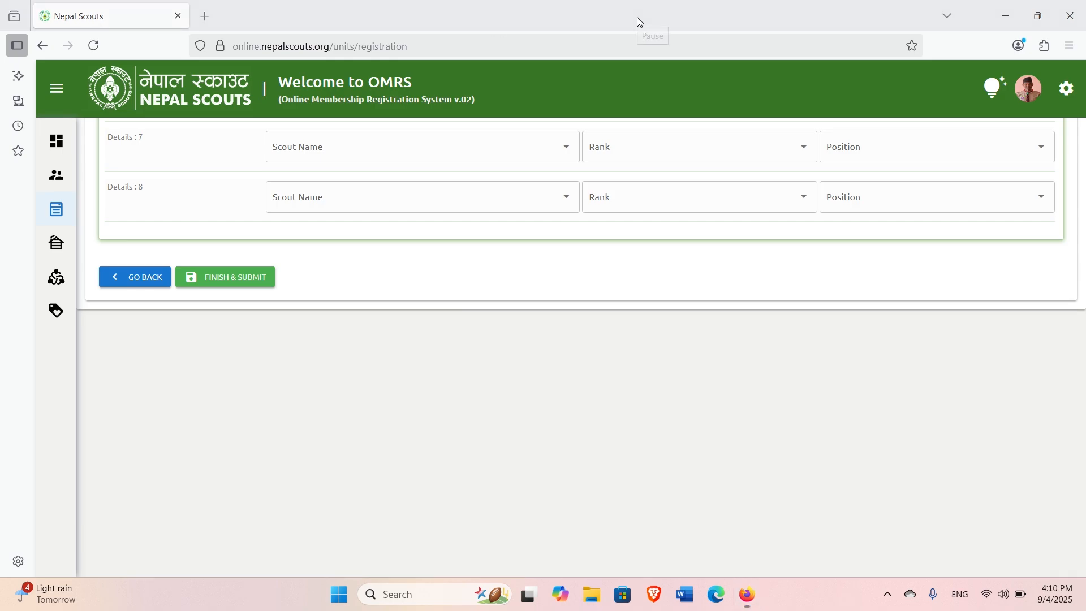
Scroll back up the unit registration form toward the Cat patrol.
scroll(590, 320, "up", 2)
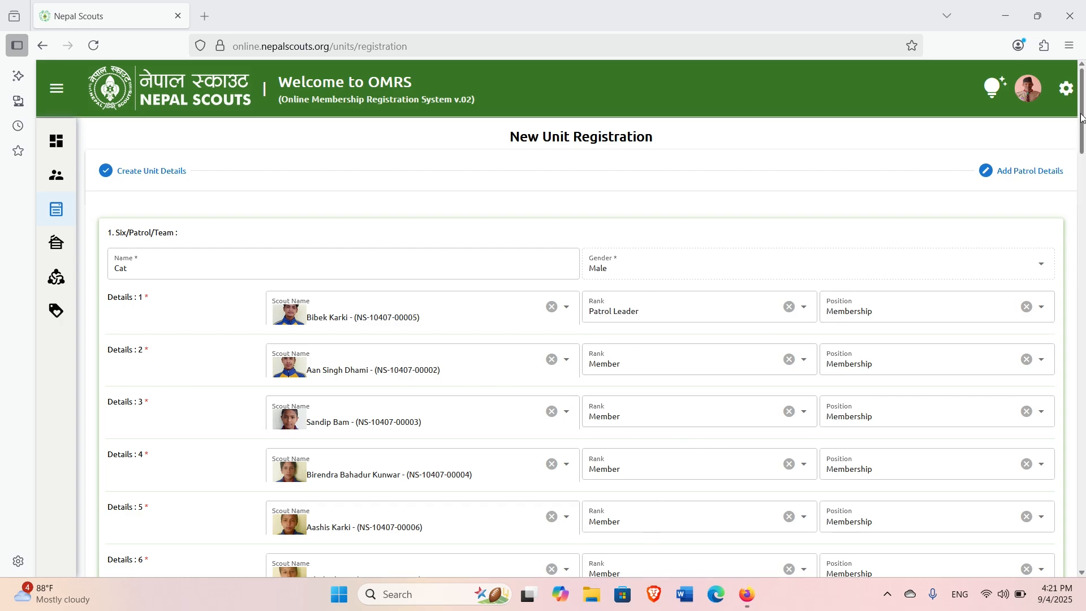
scroll(1082, 118, "down", 4)
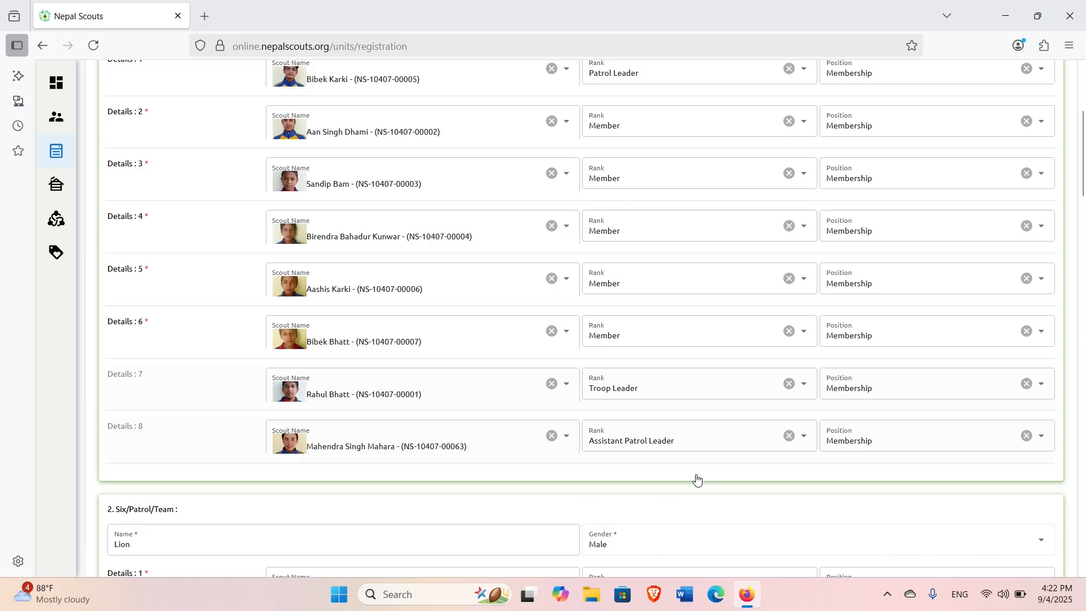
left_click_drag(1084, 133, 1084, 216)
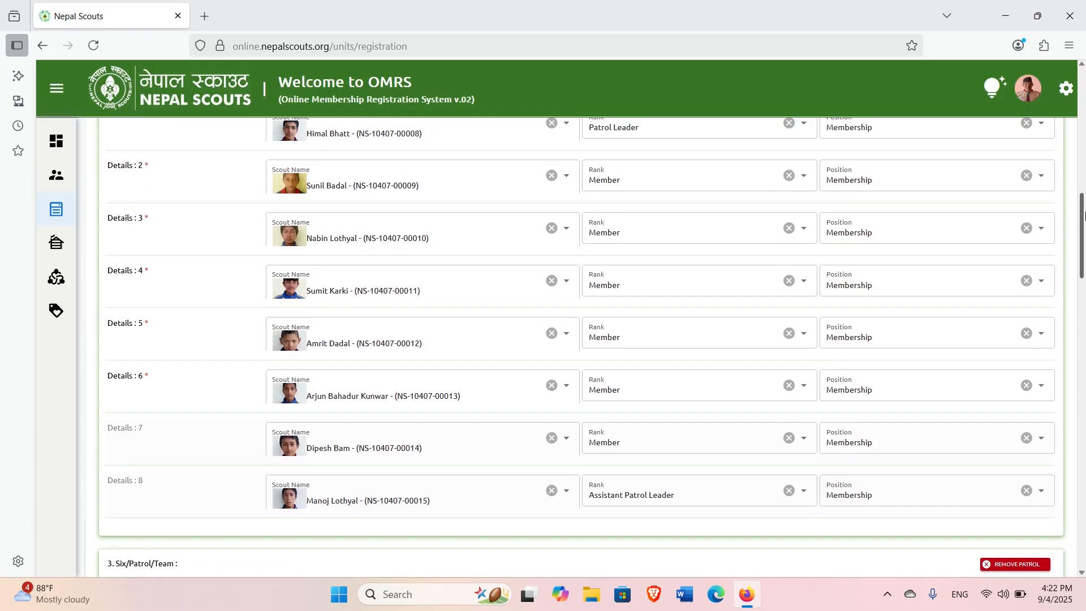
left_click_drag(1084, 213, 1084, 455)
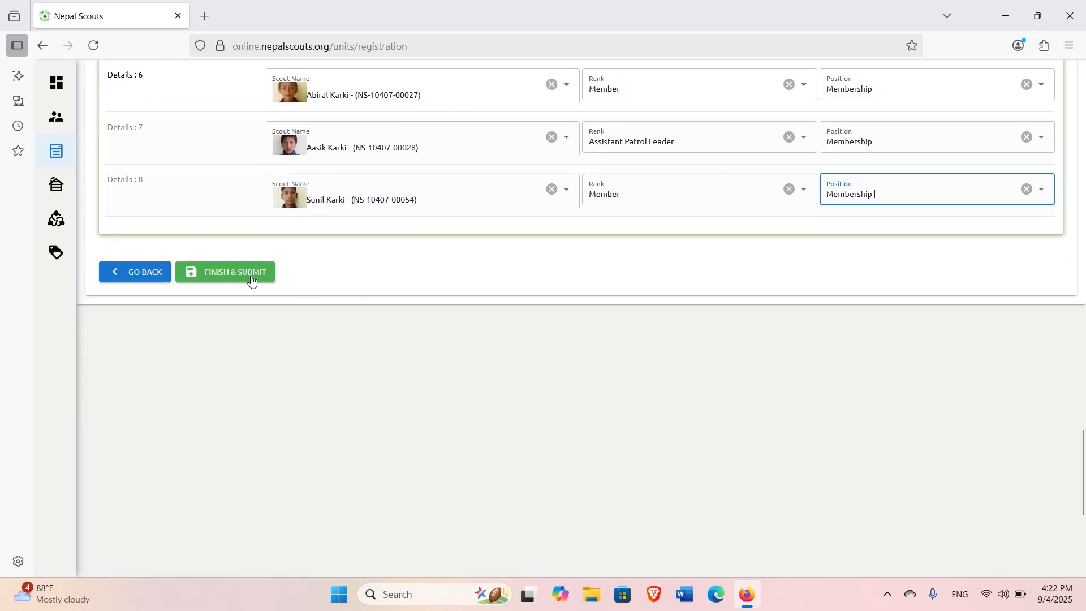
left_click(234, 271)
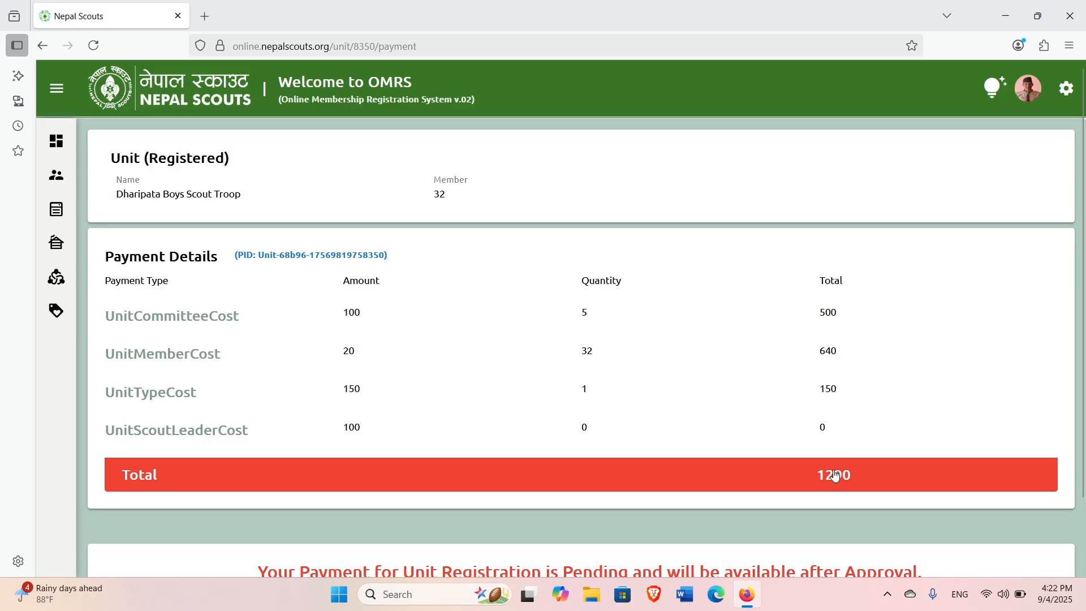
Scroll down the Units (ALL) list to see Dharipata Boys Scout Troop #8350 marked Approved.
scroll(1084, 166, "down", 3)
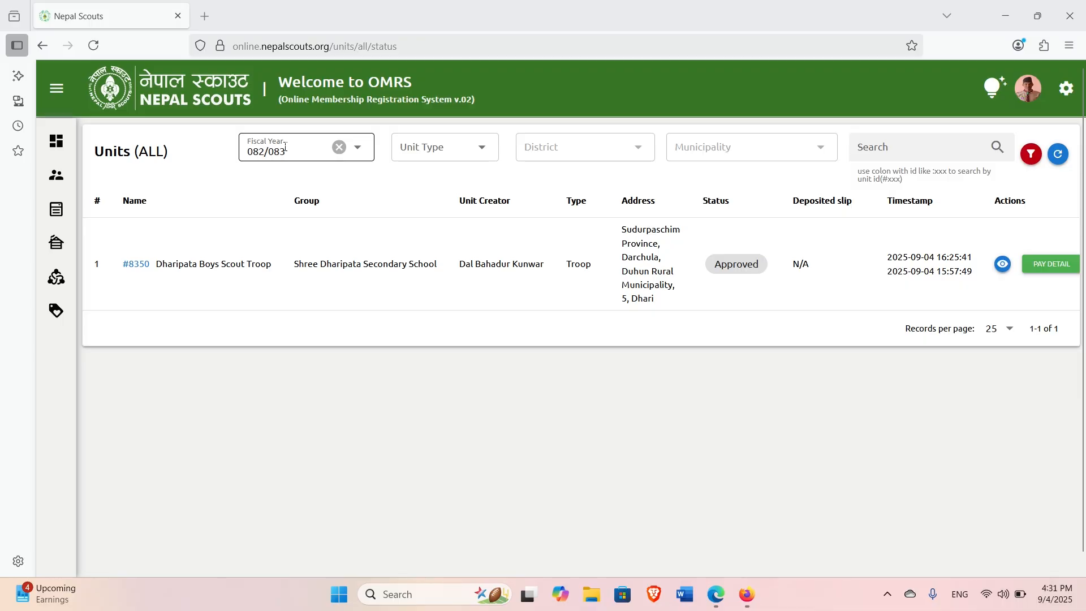
left_click(93, 46)
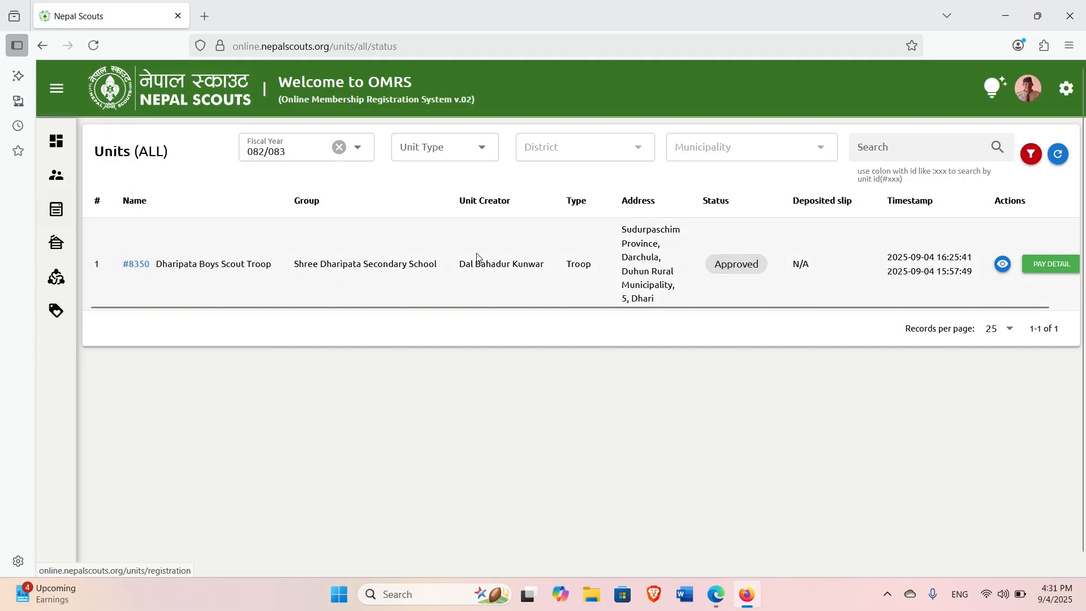
mouse_move(124, 214)
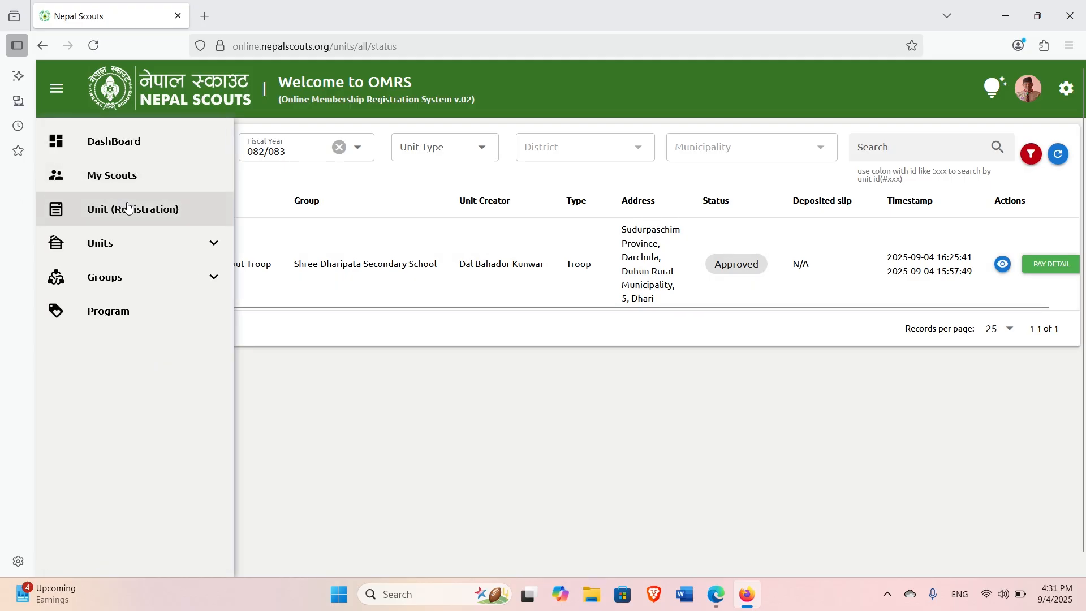
left_click(108, 244)
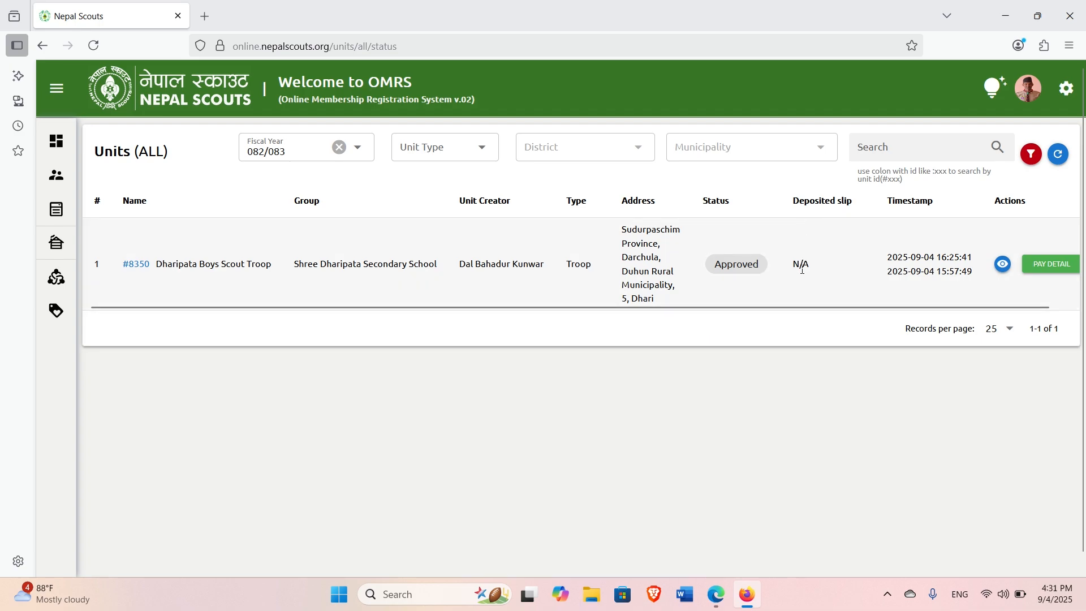
Open troop #8350's unit details and its payment page showing 32 members and total 1290.
left_click(1004, 269)
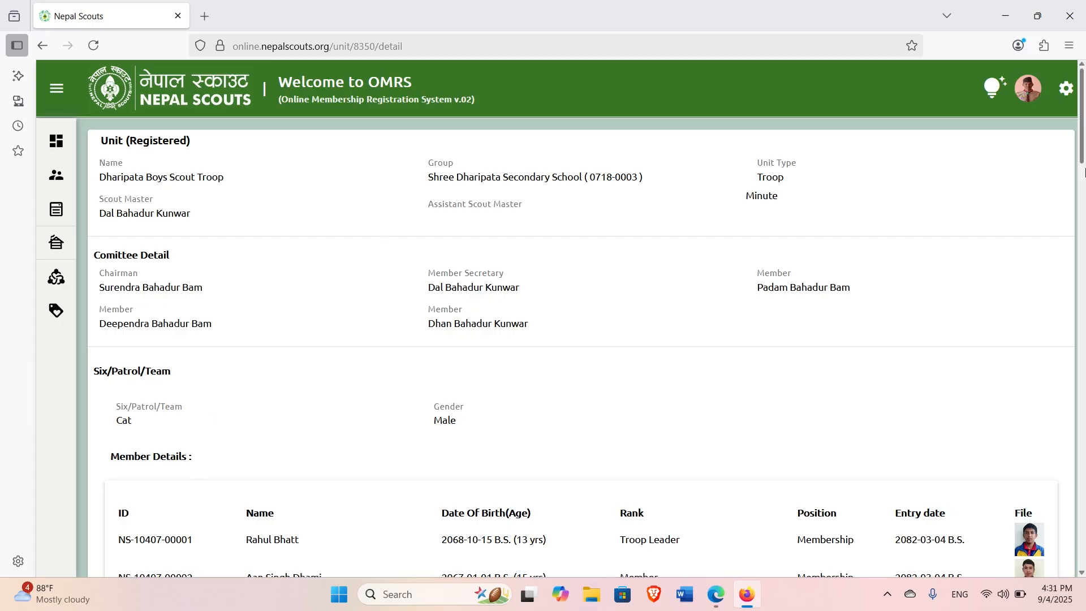
left_click_drag(1082, 130, 1082, 289)
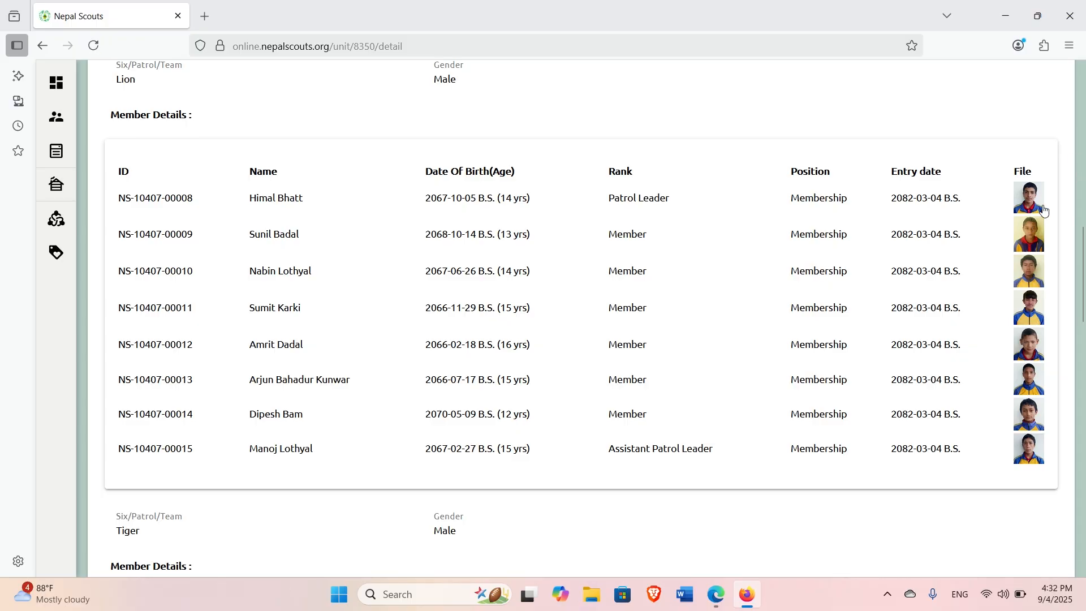
left_click_drag(1082, 252, 1083, 498)
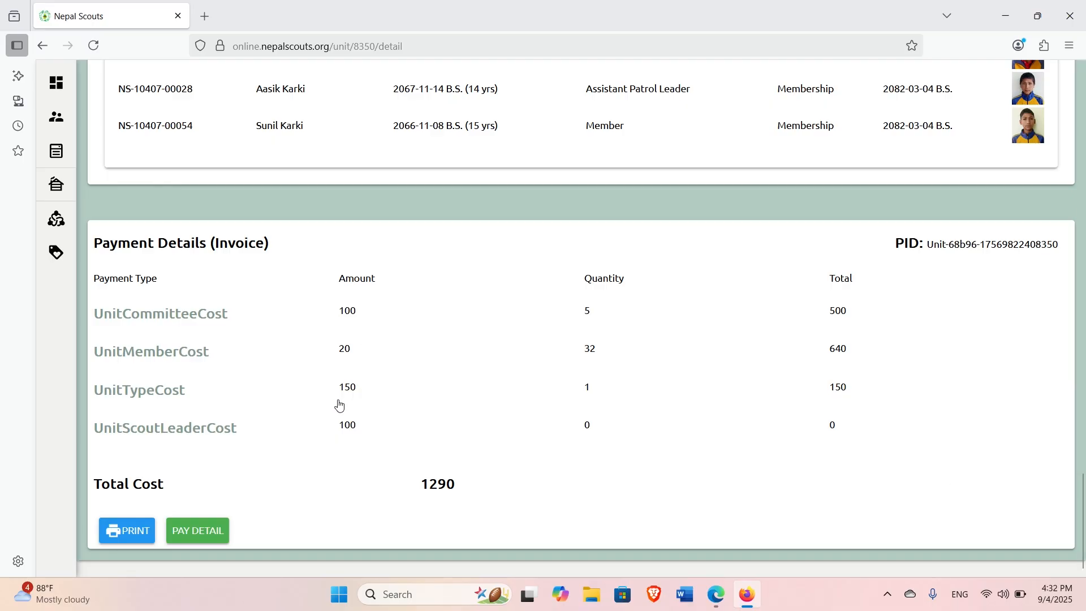
left_click(200, 533)
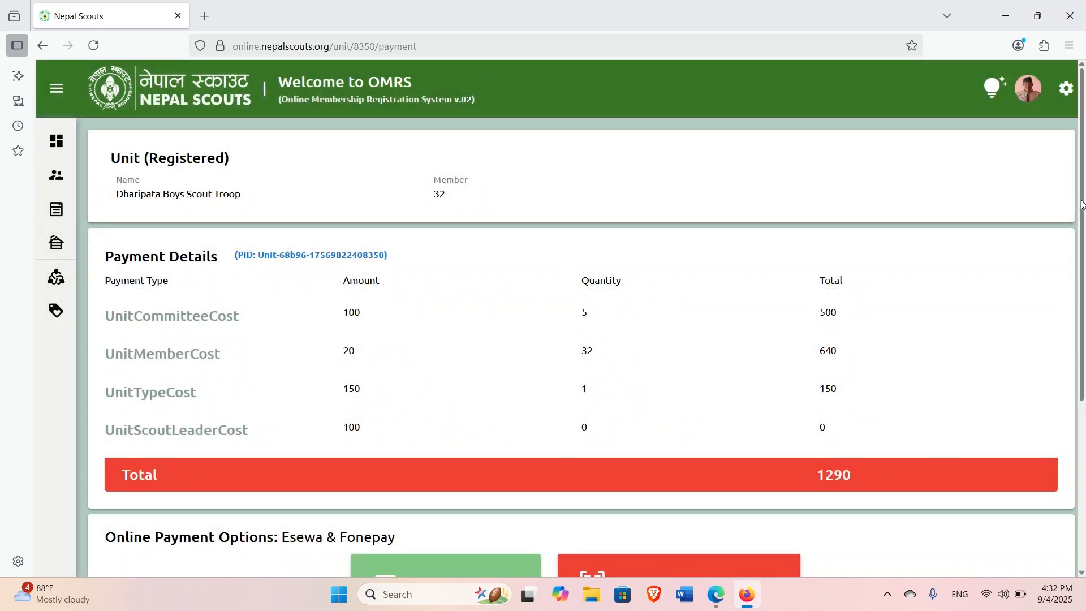
Bring up the Fonepay QR code on the payment page, then close it.
scroll(1082, 204, "down", 3)
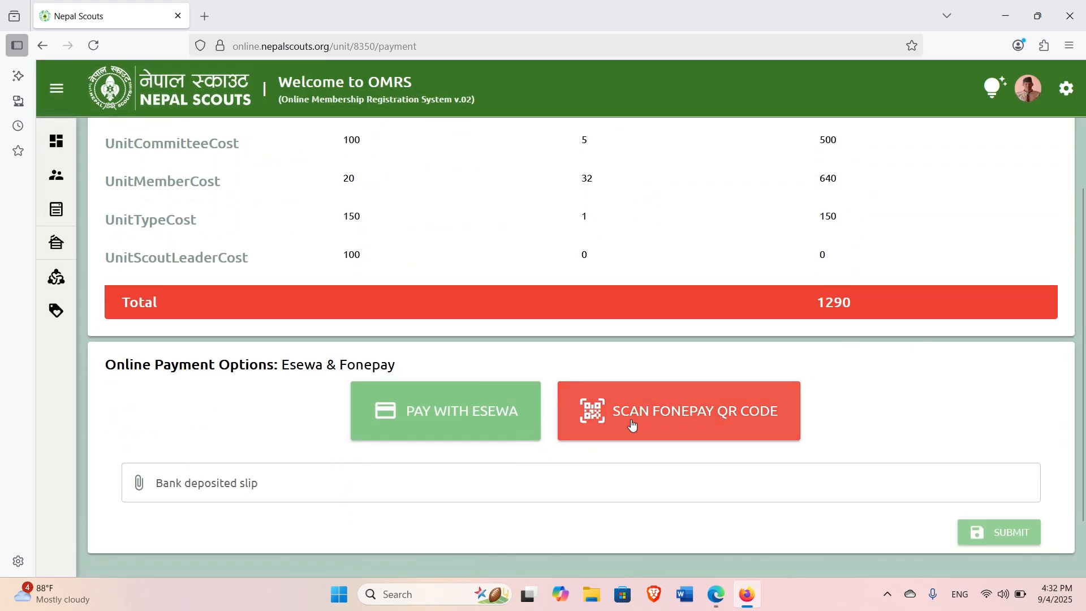
left_click(676, 419)
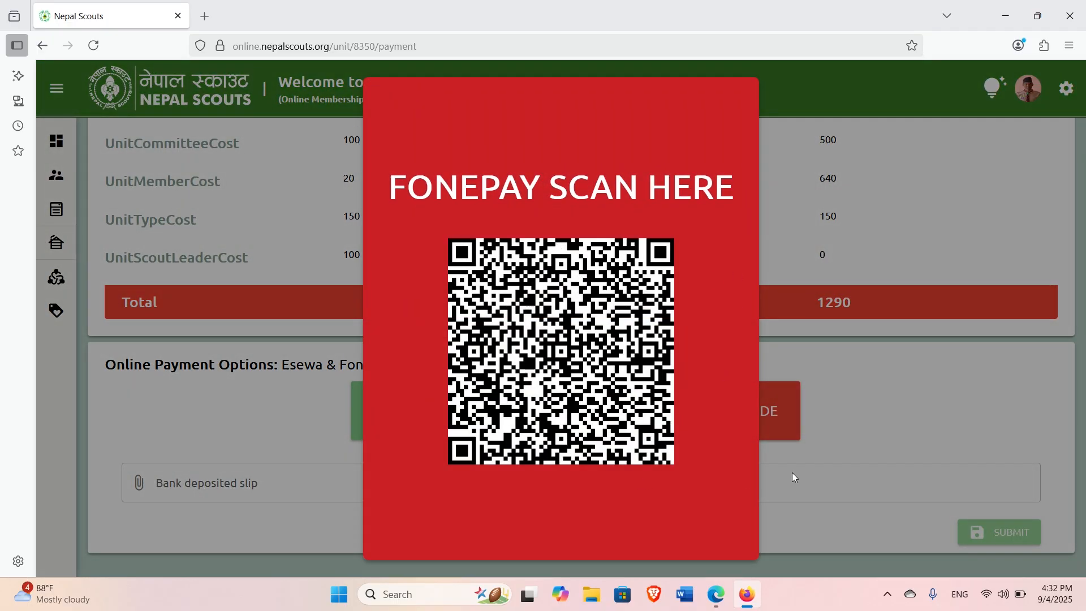
left_click(918, 408)
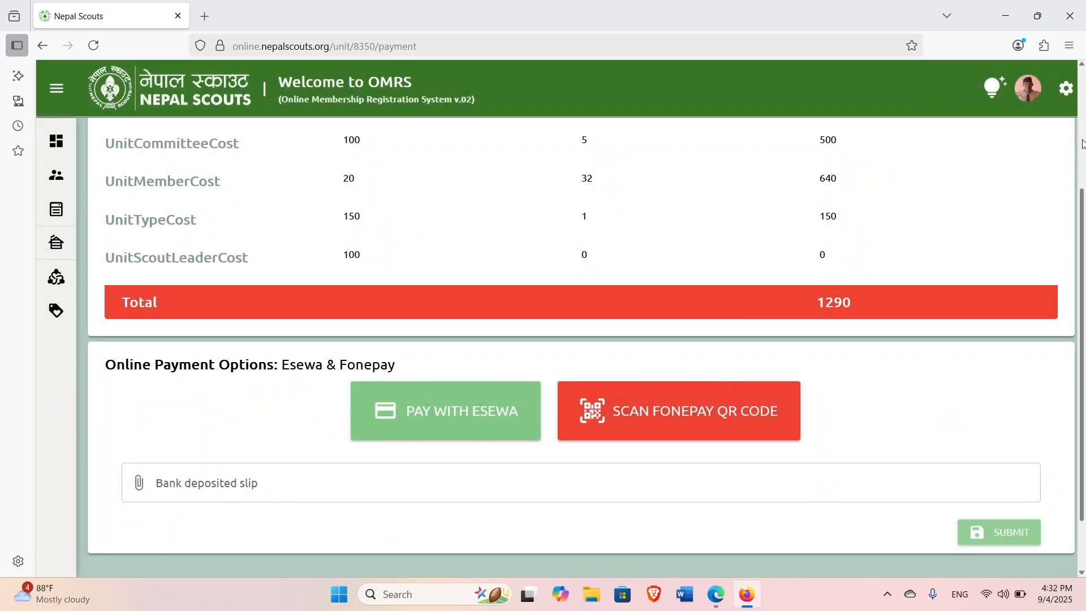
Go to the Unit (Registration) page from the sidebar.
scroll(1083, 144, "up", 3)
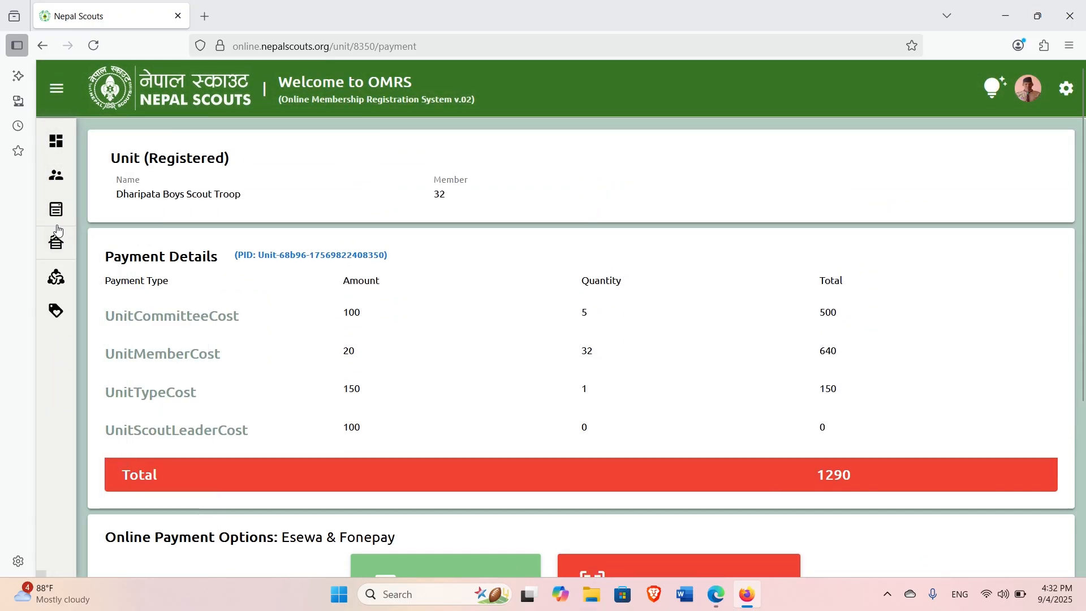
mouse_move(125, 214)
left_click(126, 215)
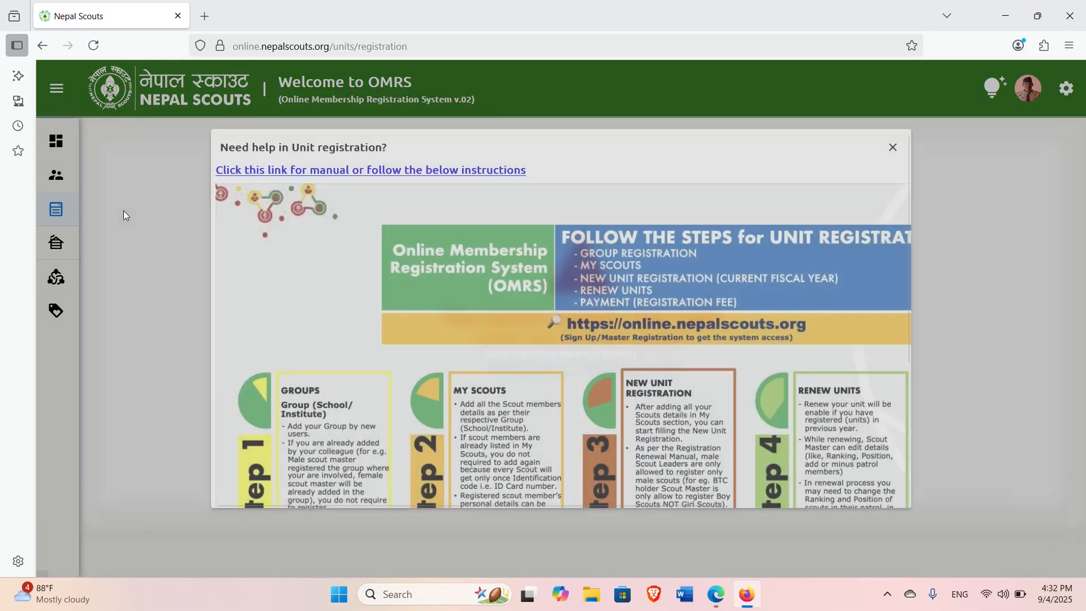
Dismiss the registration help guide and open Unit (Registered) to list all units.
left_click(984, 100)
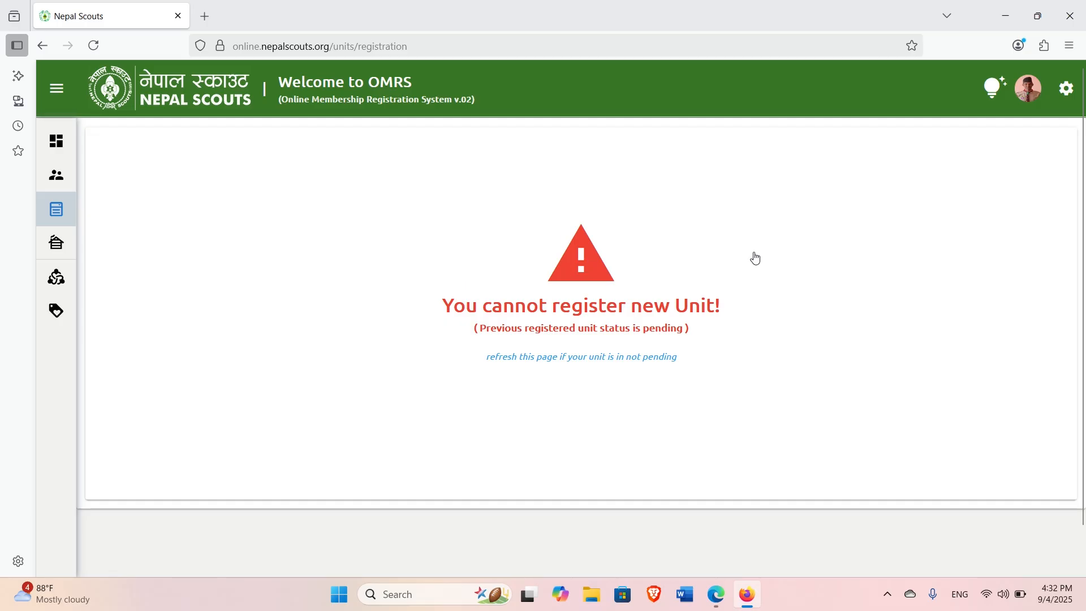
mouse_move(51, 226)
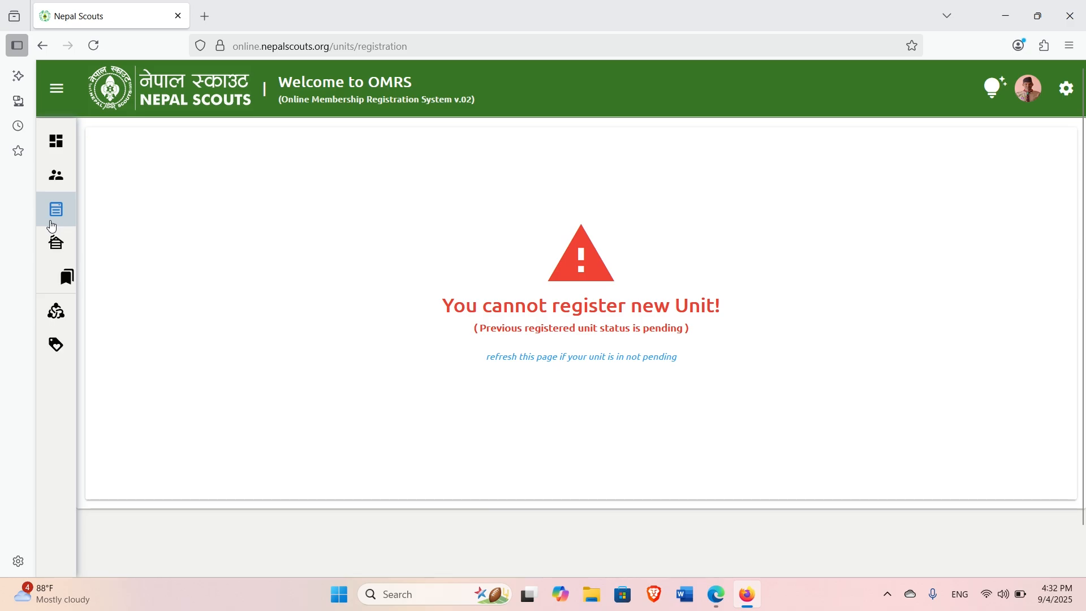
left_click(103, 245)
left_click(126, 248)
left_click(163, 284)
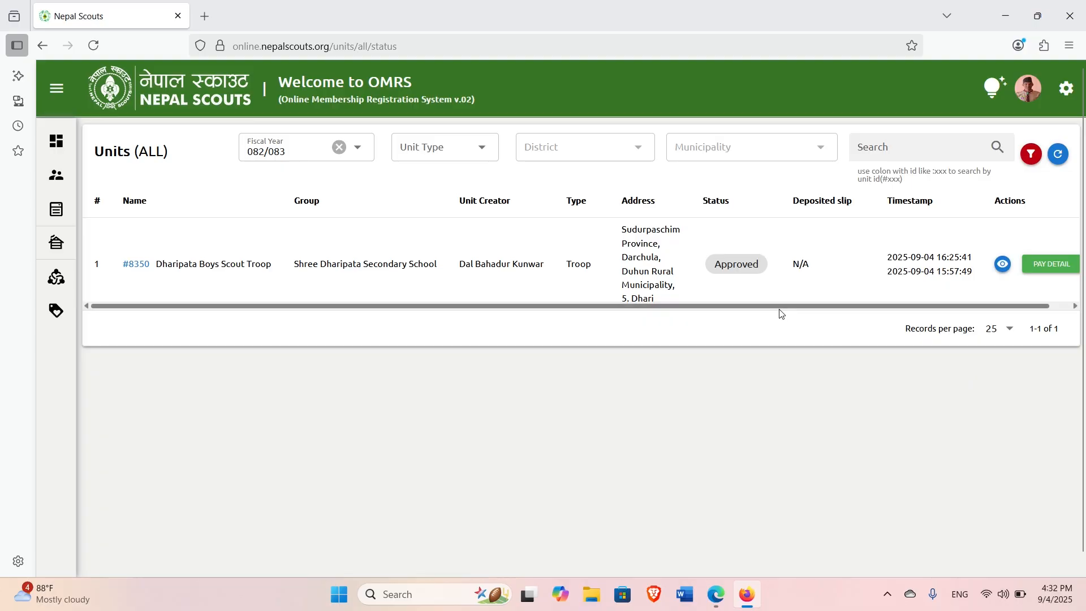
Open Dharipata Boys Scout Troop's details and print the page with its 1290 invoice.
left_click_drag(786, 309, 808, 309)
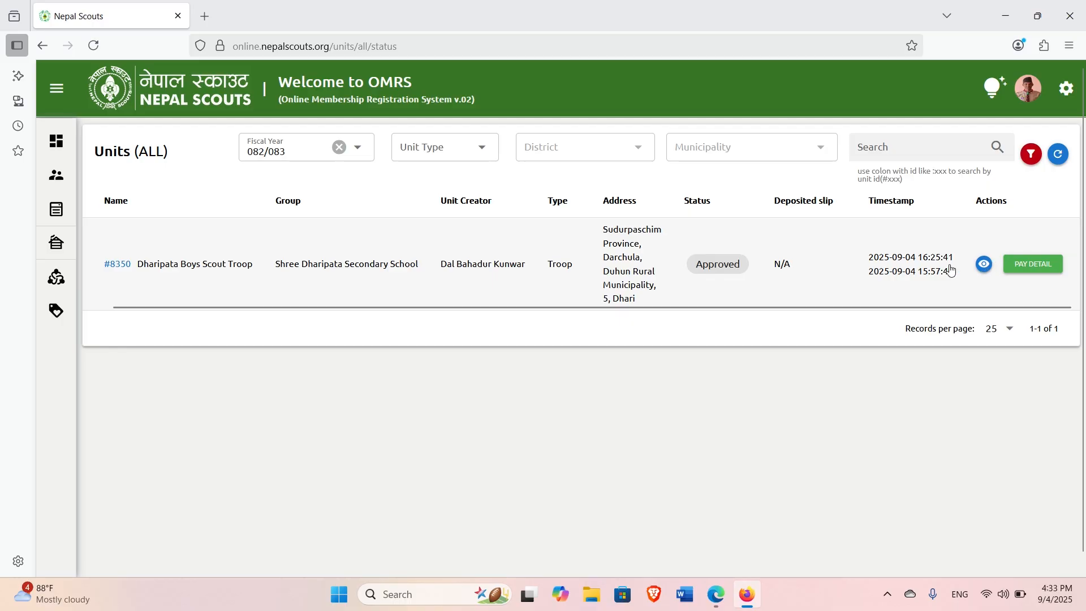
left_click(987, 268)
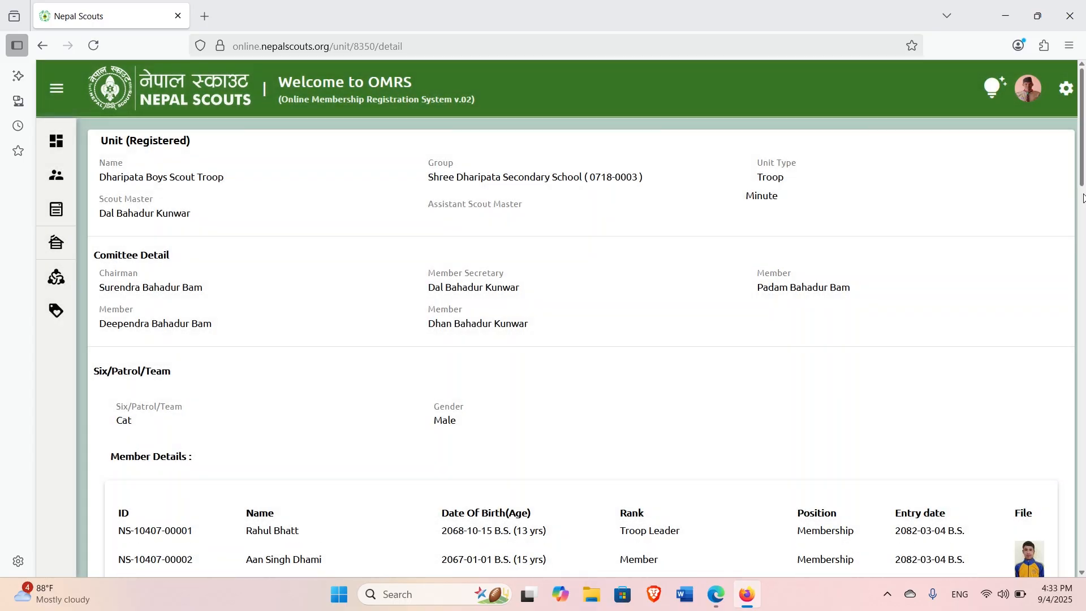
left_click_drag(1082, 167, 1085, 568)
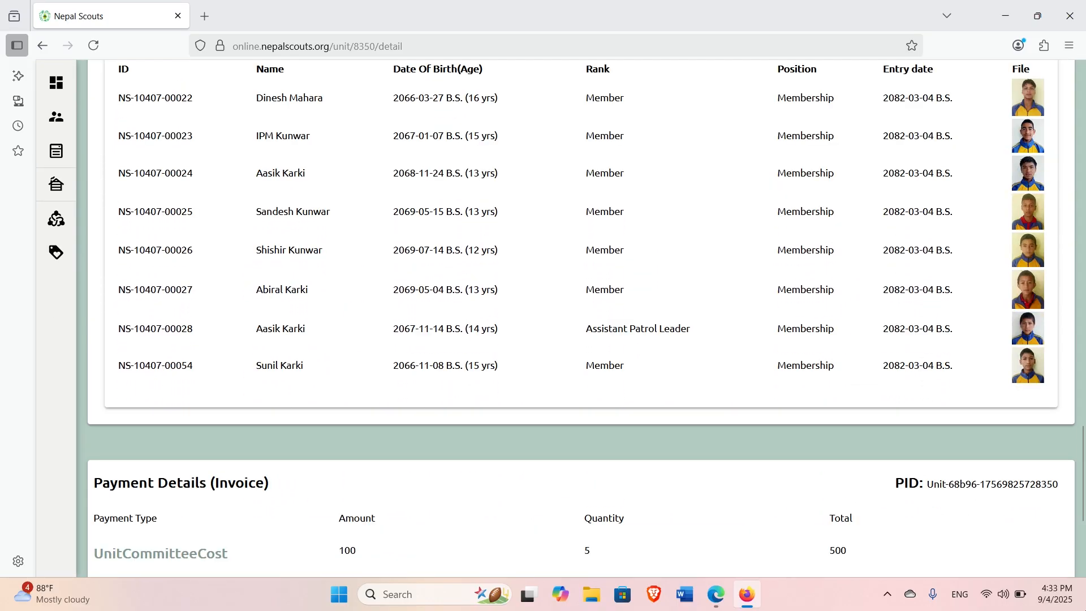
left_click_drag(1084, 441, 1083, 487)
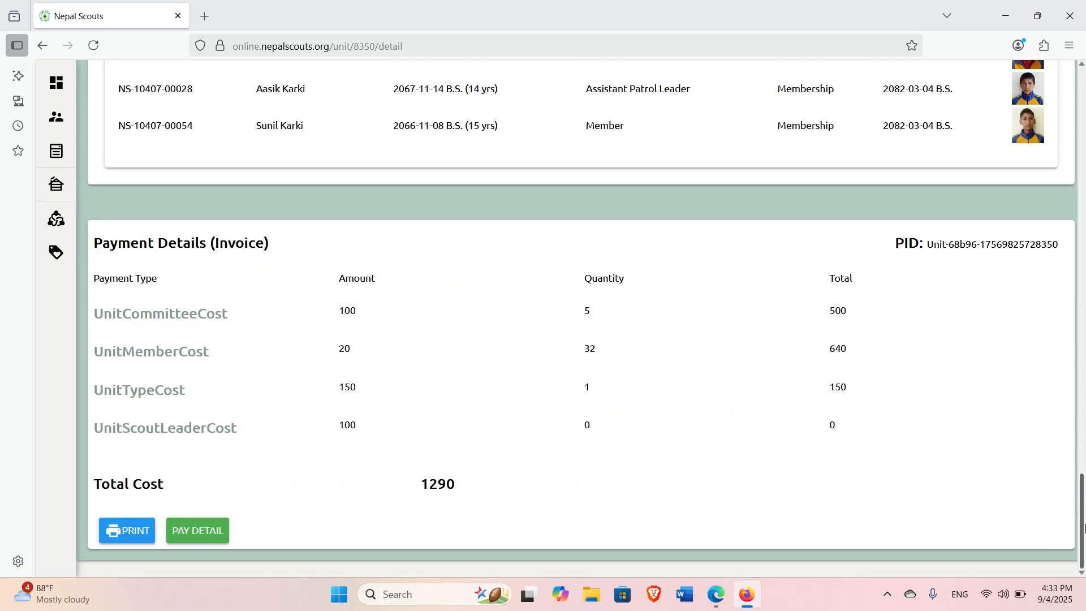
left_click(127, 535)
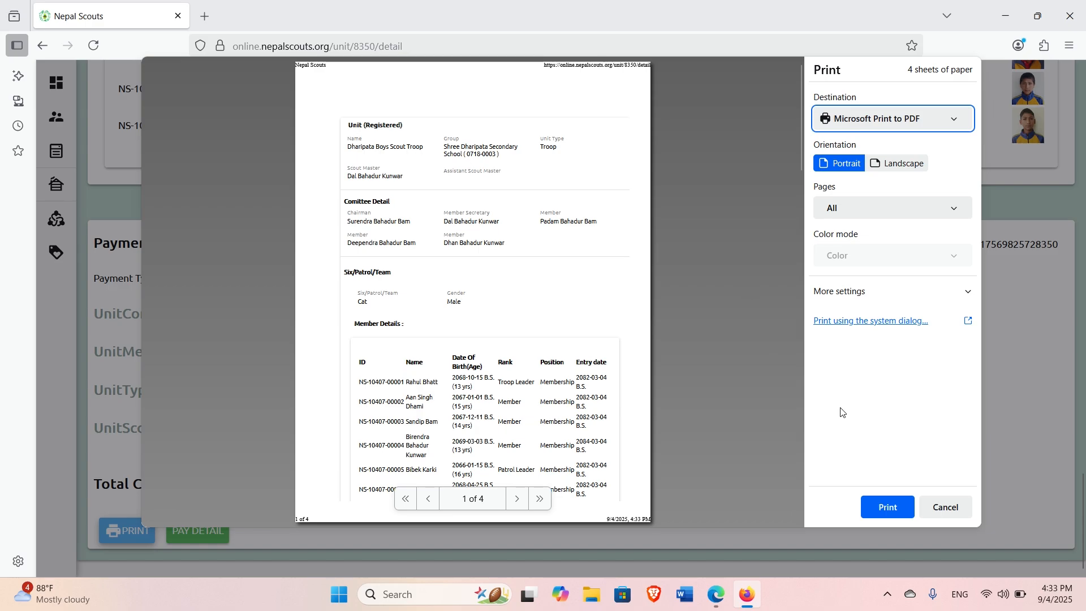
Start saving to PDF on the Desktop, then cancel and reopen the print preview.
left_click(895, 517)
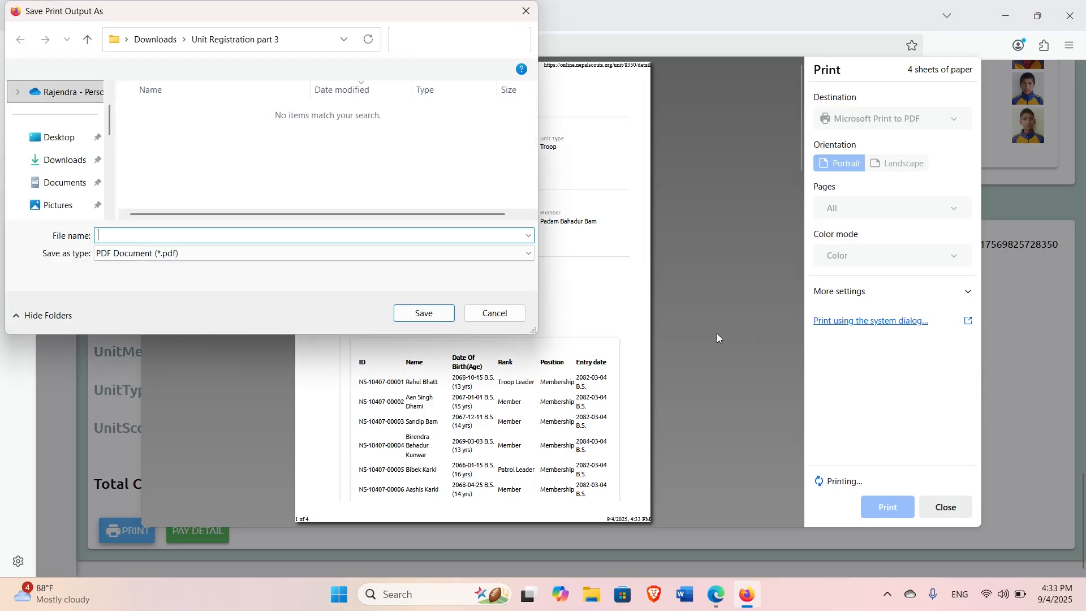
left_click(63, 140)
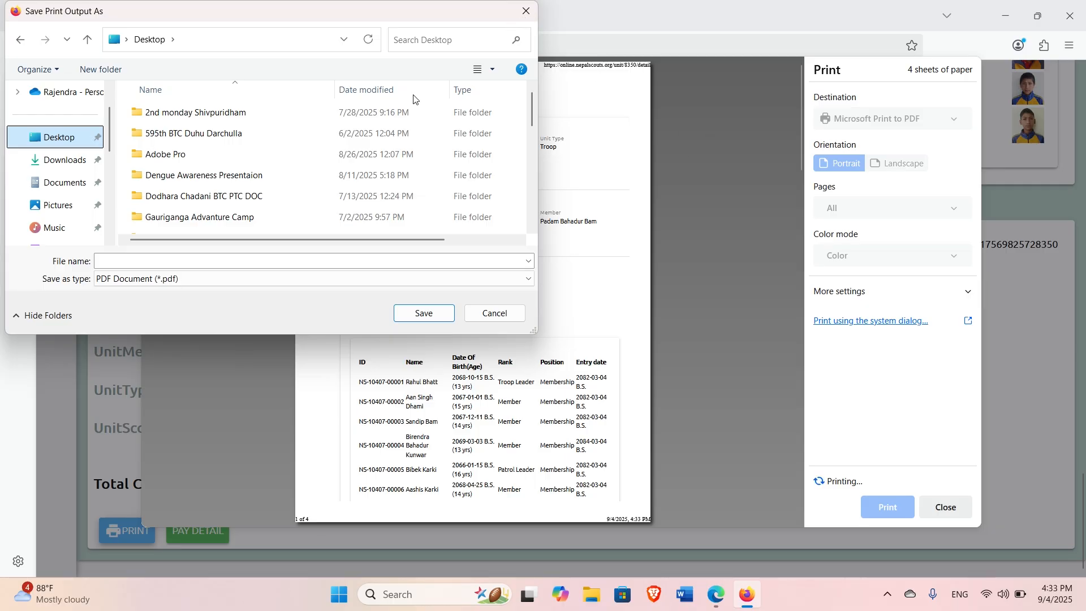
left_click_drag(275, 17, 304, 105)
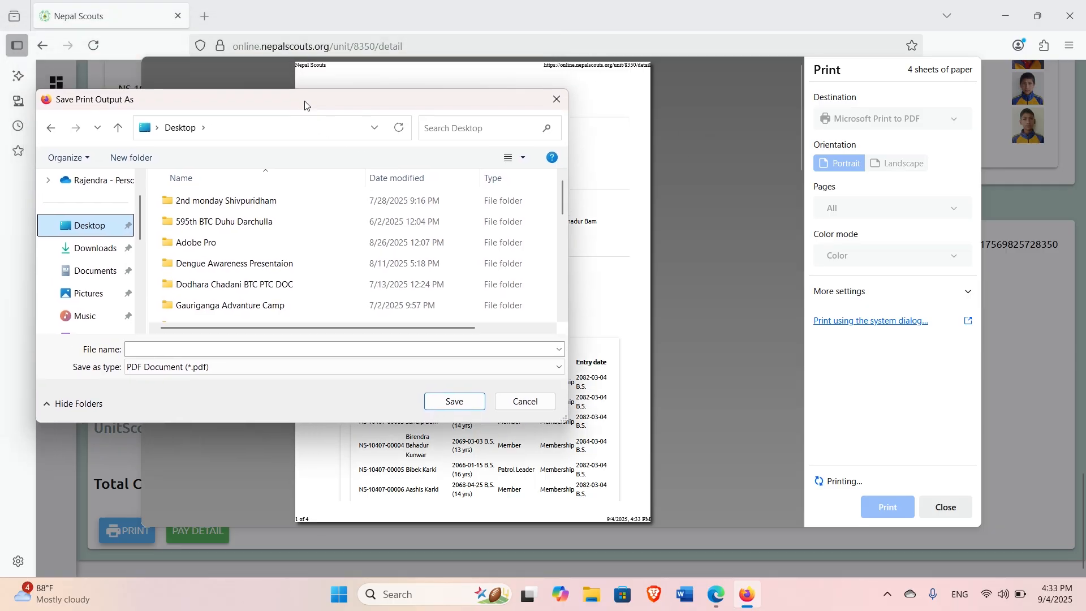
left_click(556, 107)
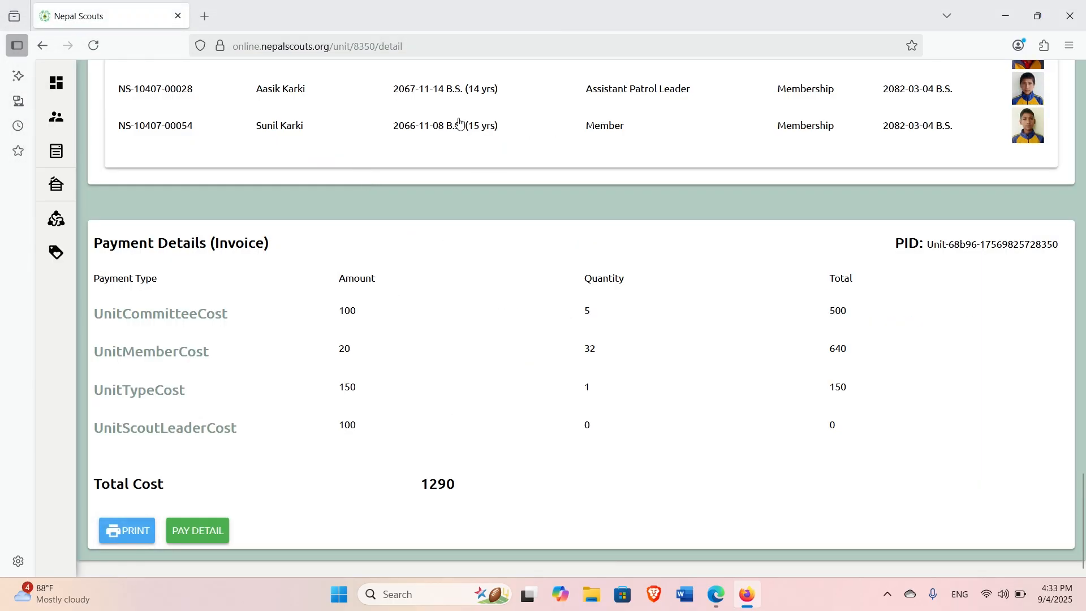
left_click(135, 535)
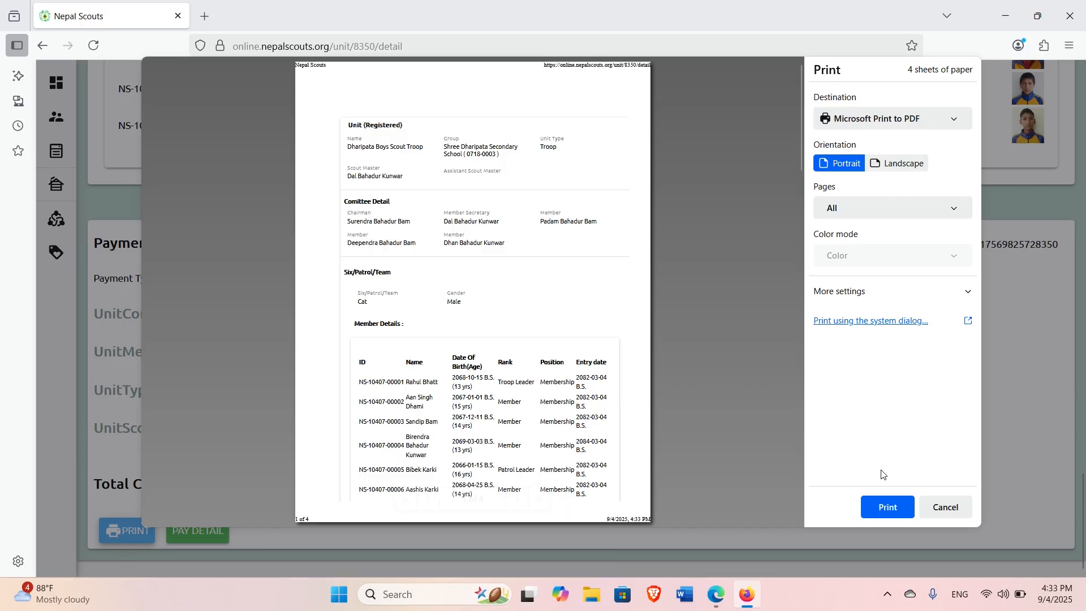
Save the unit details as PDF 'Dharipata Boys Scout Troop' in the Unit Registration part 3 folder.
left_click(888, 507)
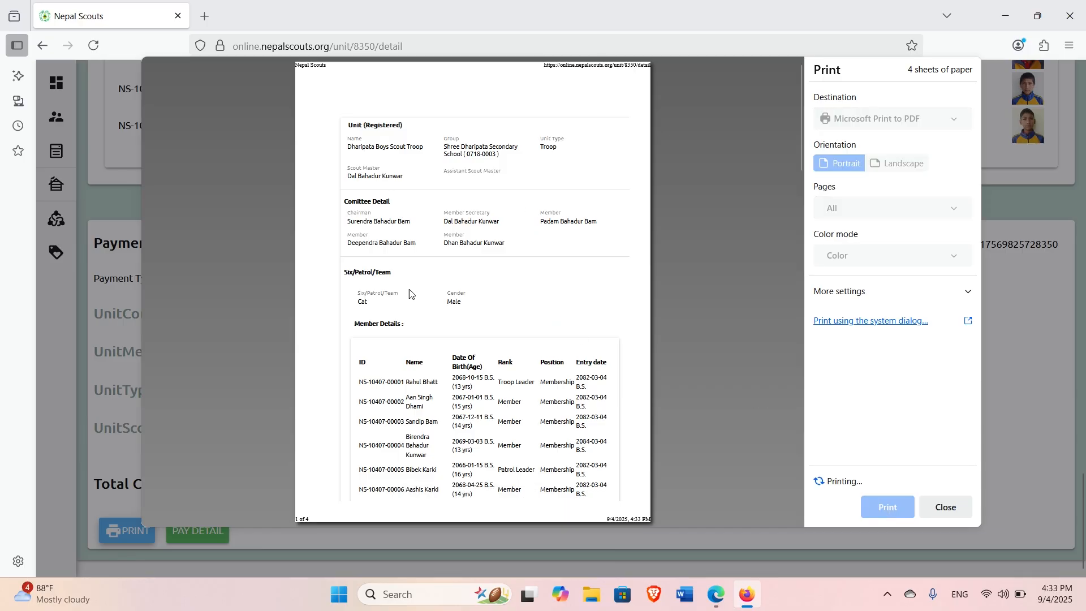
type("Dharipata Boys Scout Troop")
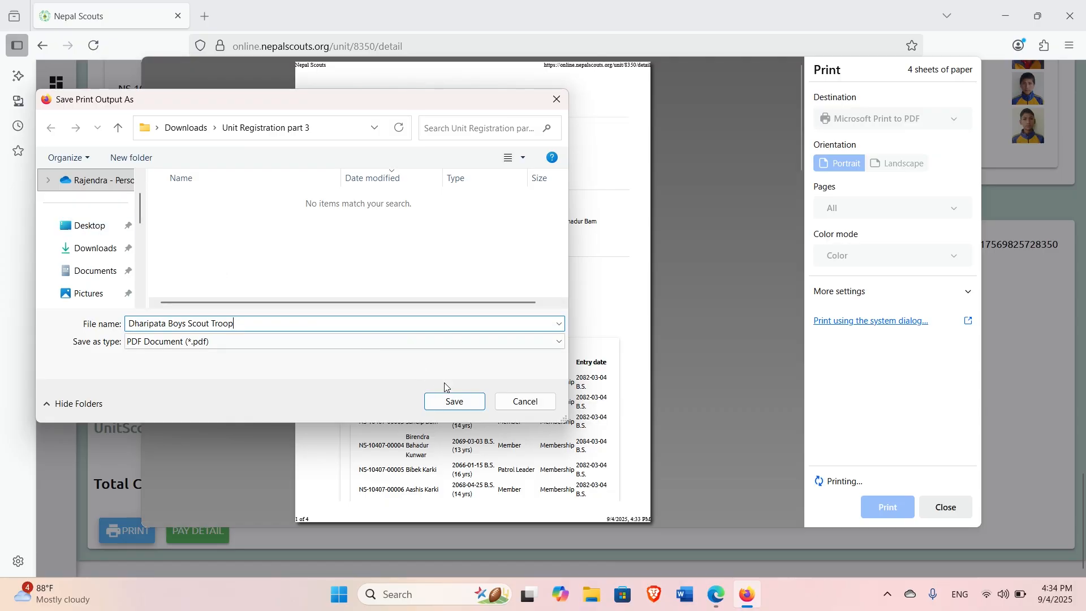
left_click(451, 401)
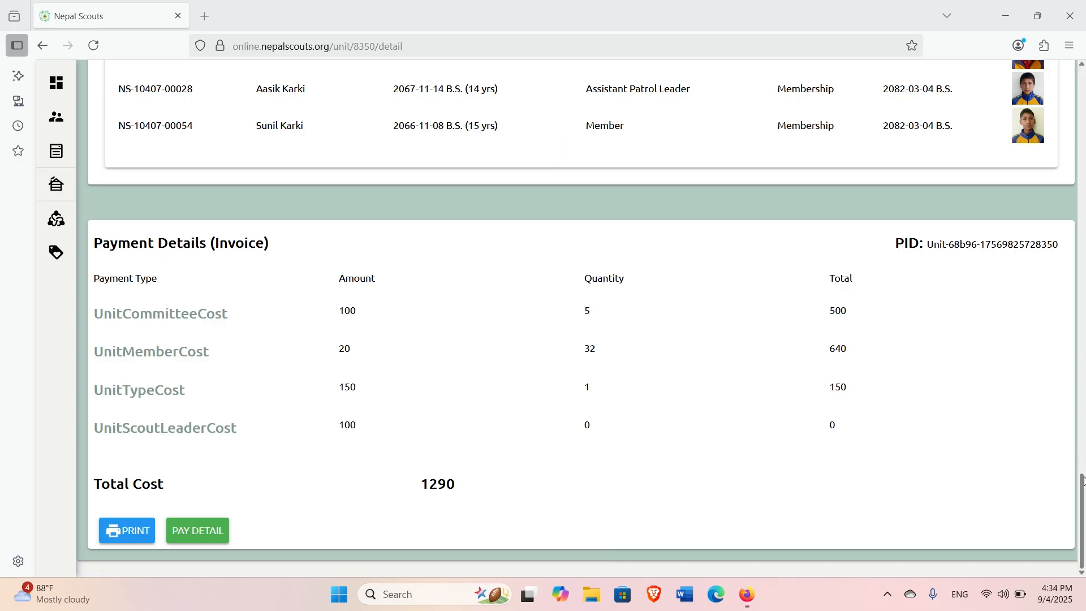
left_click_drag(1083, 483, 1080, 80)
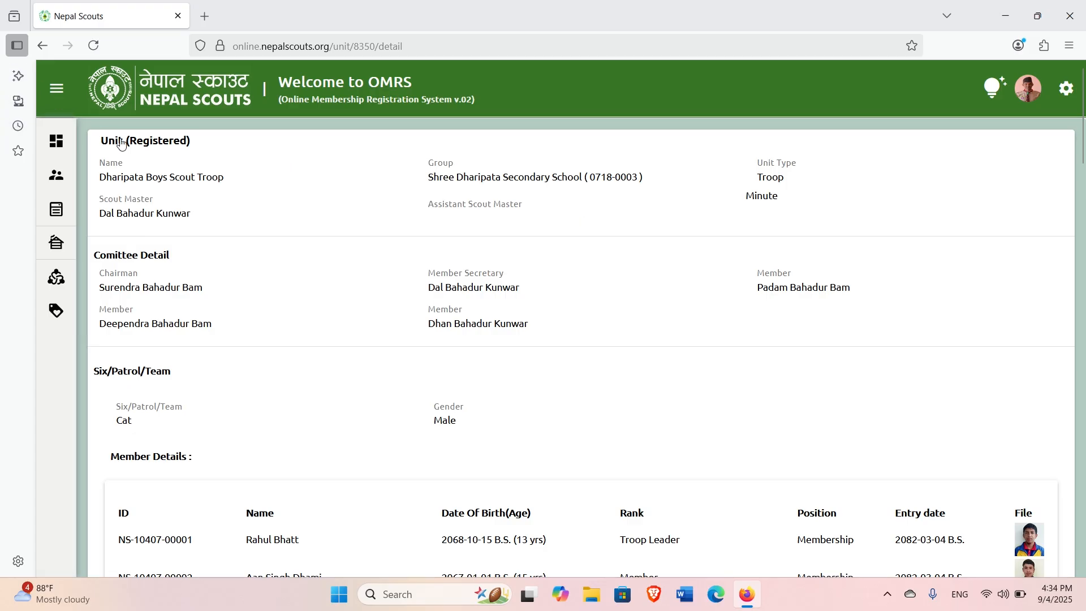
Open the Dashboard and check the chart values: 1 unit, 1 group, 4 patrols, 32 male members.
left_click(55, 148)
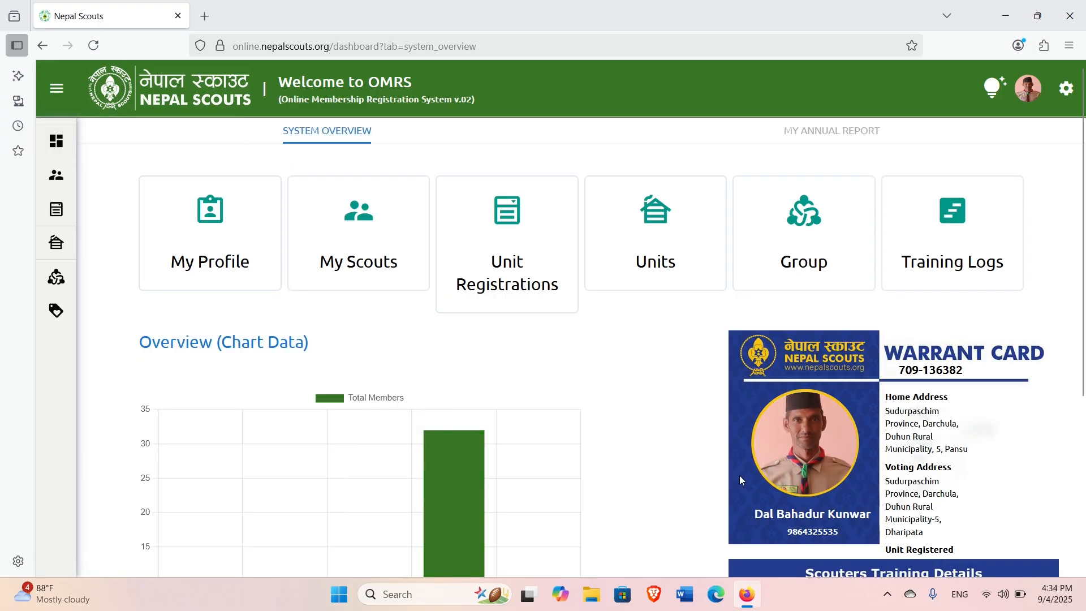
scroll(1083, 226, "down", 3)
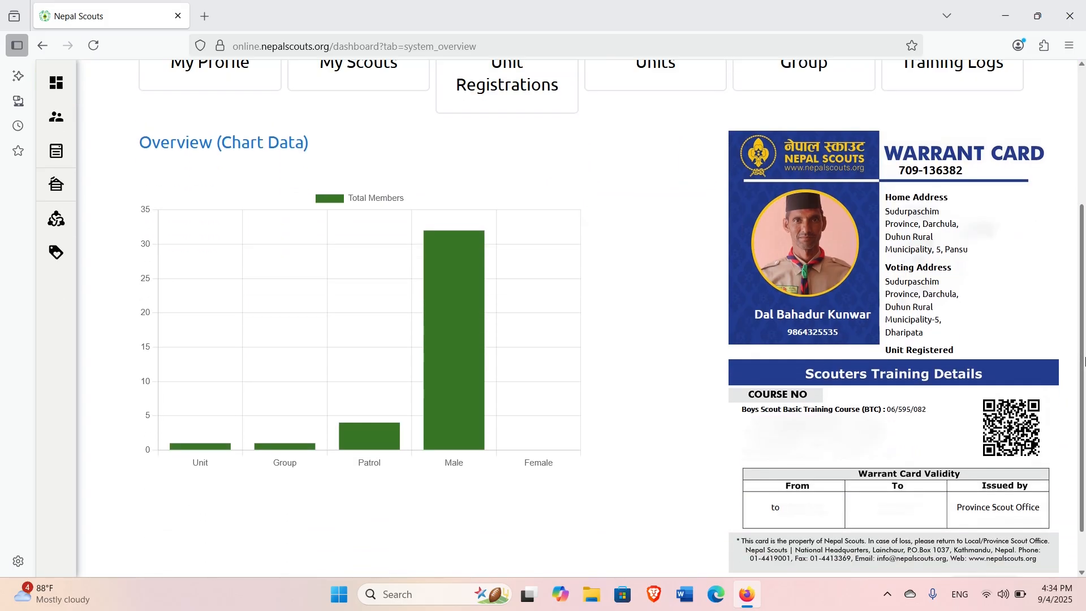
mouse_move(196, 450)
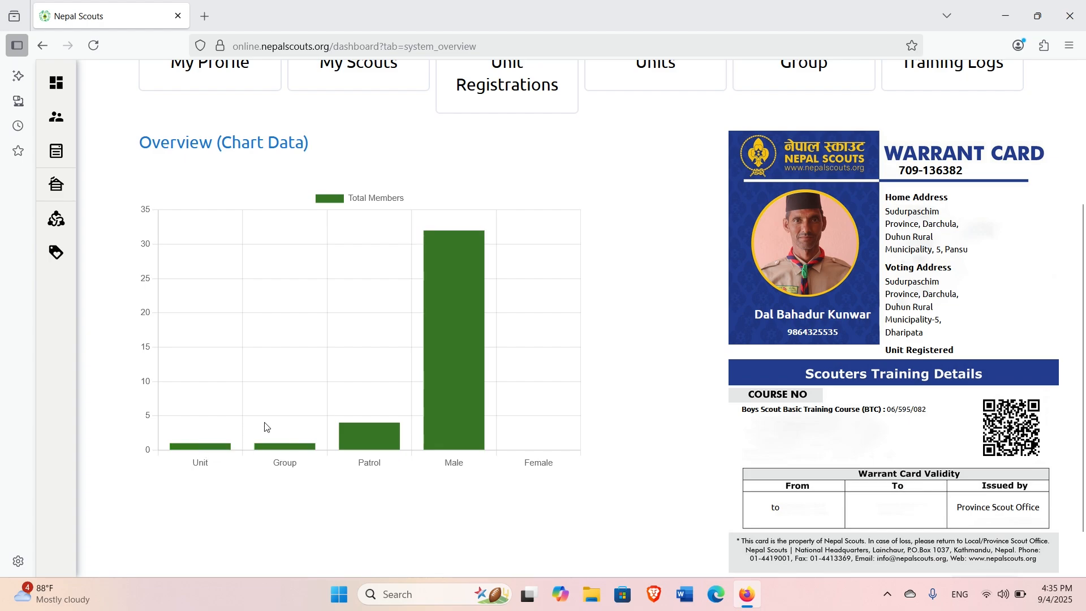
mouse_move(287, 451)
mouse_move(375, 439)
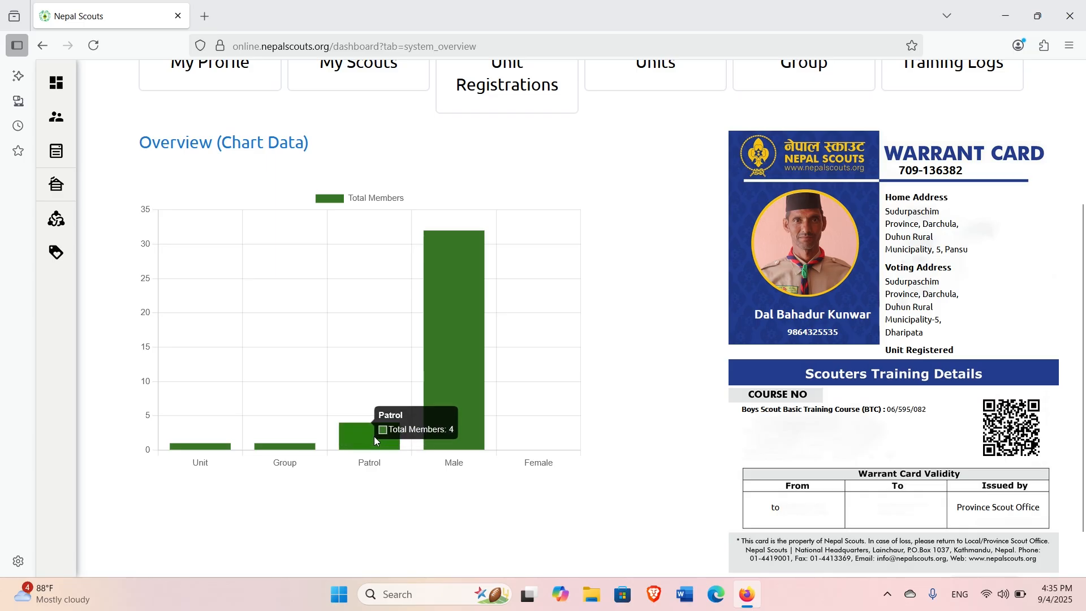
mouse_move(453, 393)
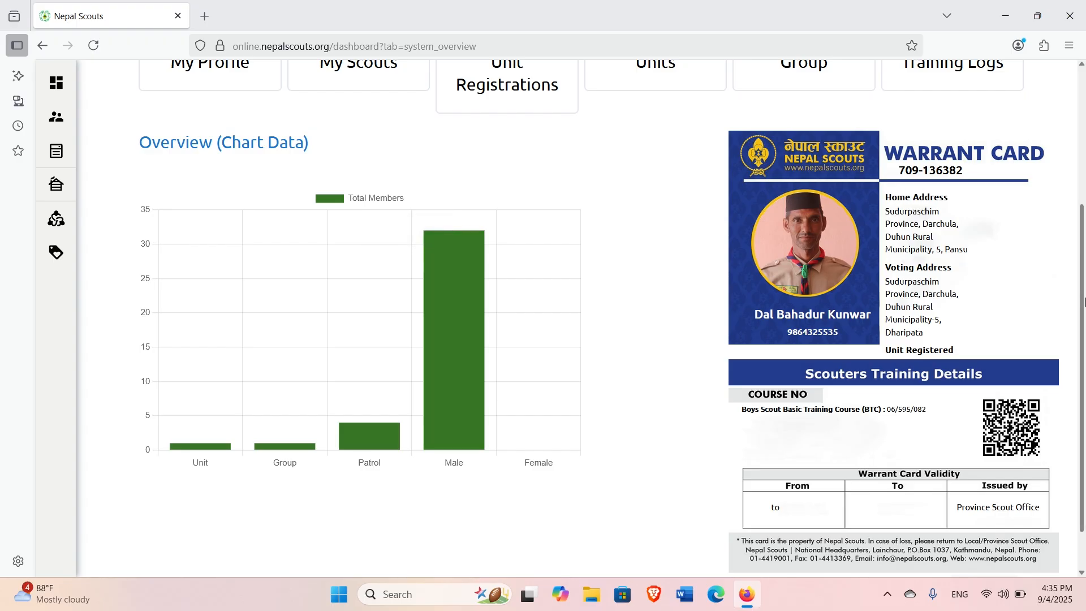
left_click_drag(1083, 250, 1084, 455)
left_click_drag(1084, 418, 1084, 382)
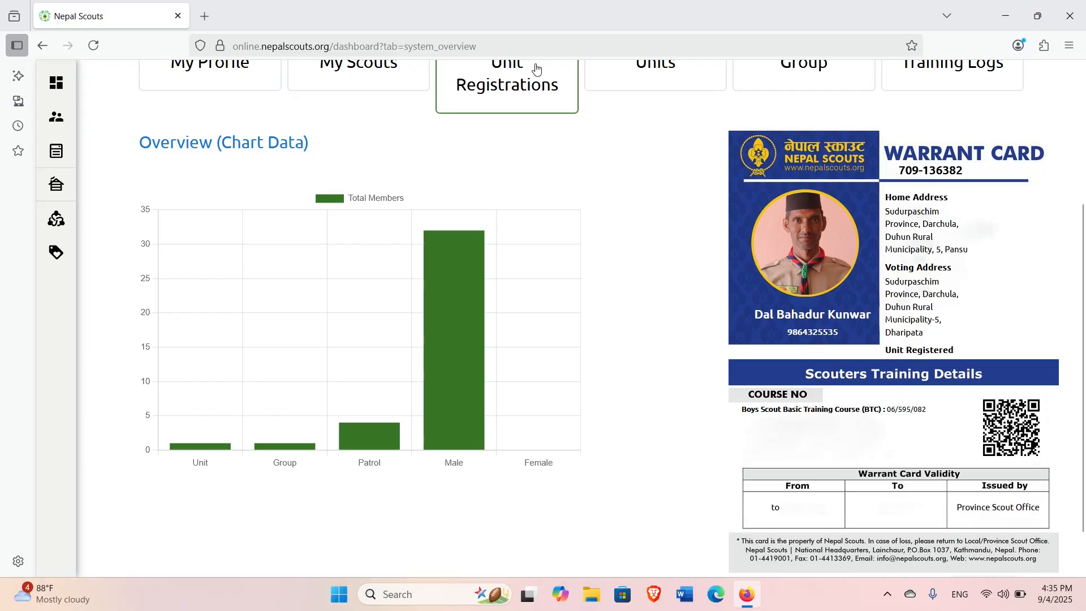